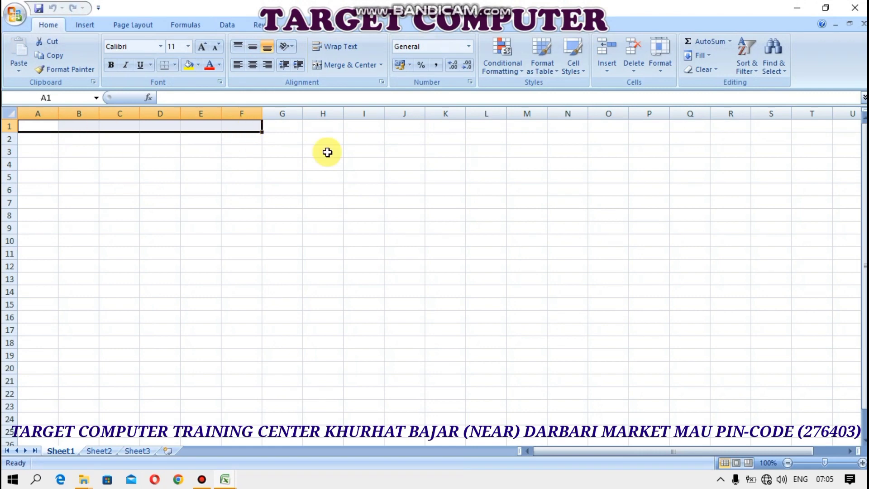
# Merge A1:F1 into one title cell and give A1:F8 all borders
pyautogui.click(340, 68)
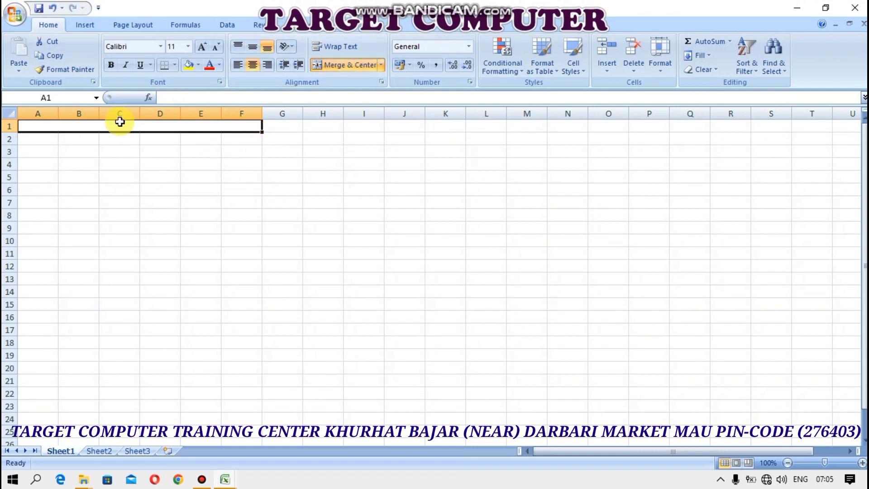
pyautogui.moveTo(118, 123); pyautogui.dragTo(128, 217)
pyautogui.click(175, 65)
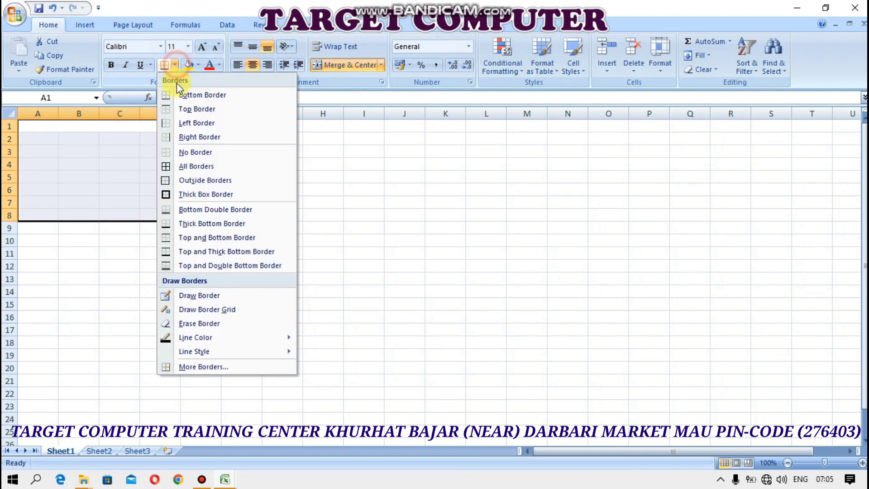
pyautogui.click(194, 166)
pyautogui.click(186, 201)
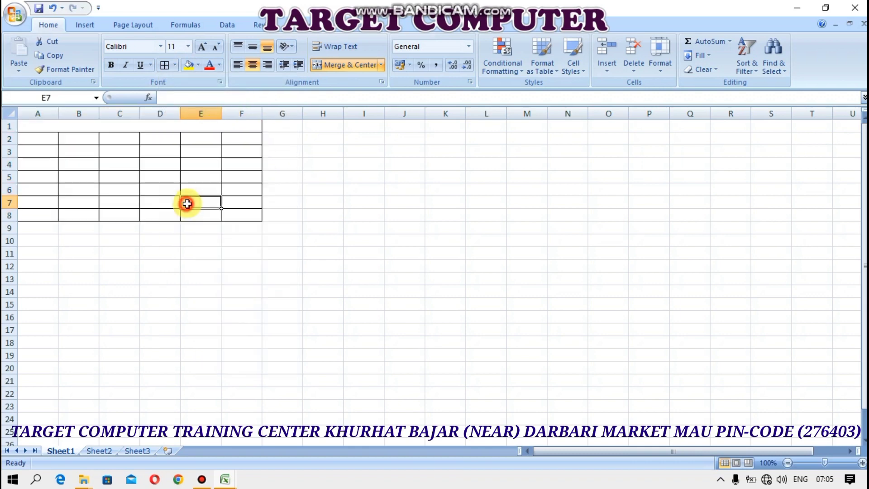
pyautogui.click(203, 130)
# Enter the title PURCHASE and the headings ITEM NAME, QTY and RATE in row 2
pyautogui.write('PUR')
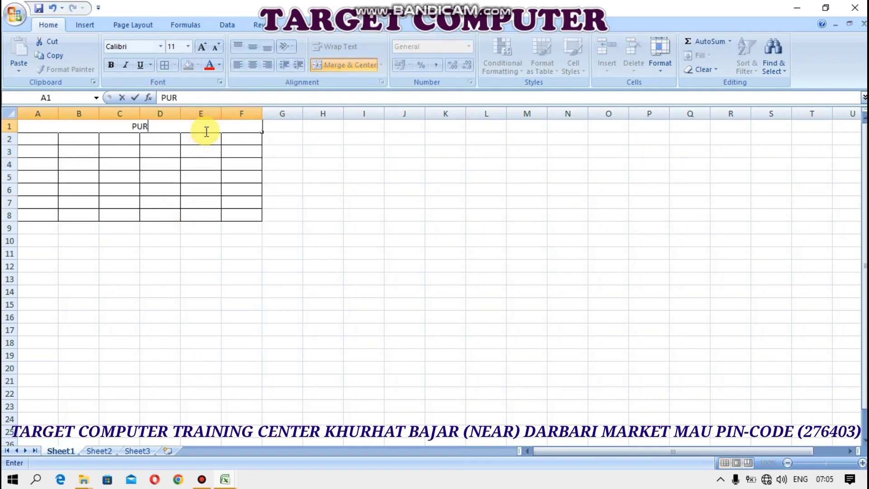
pyautogui.write('CHASER')
pyautogui.press('BackSpace')
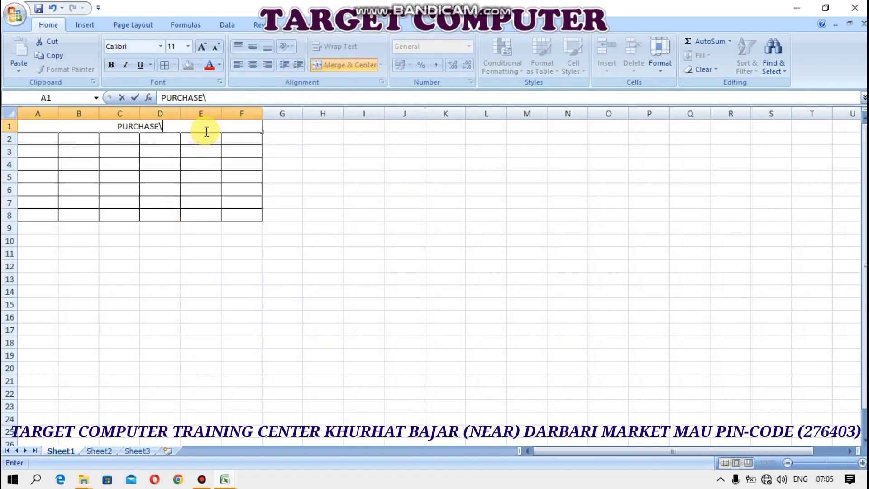
pyautogui.press('Return')
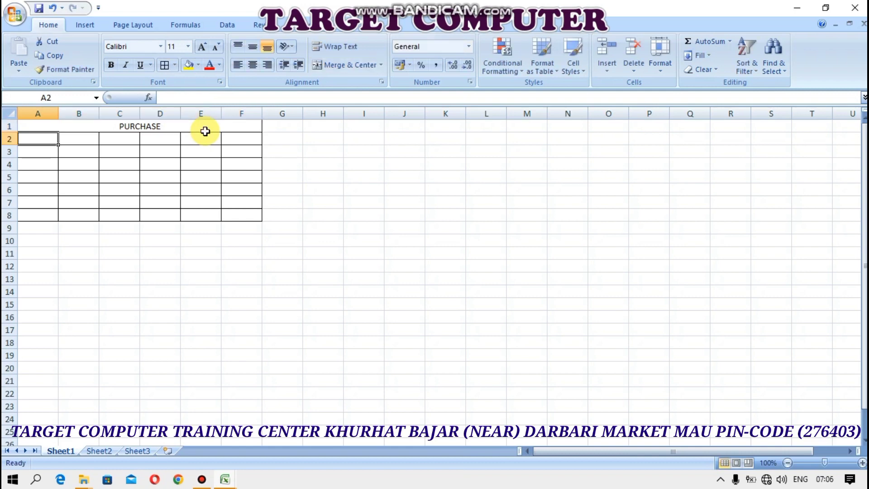
pyautogui.write('ITEM NAME')
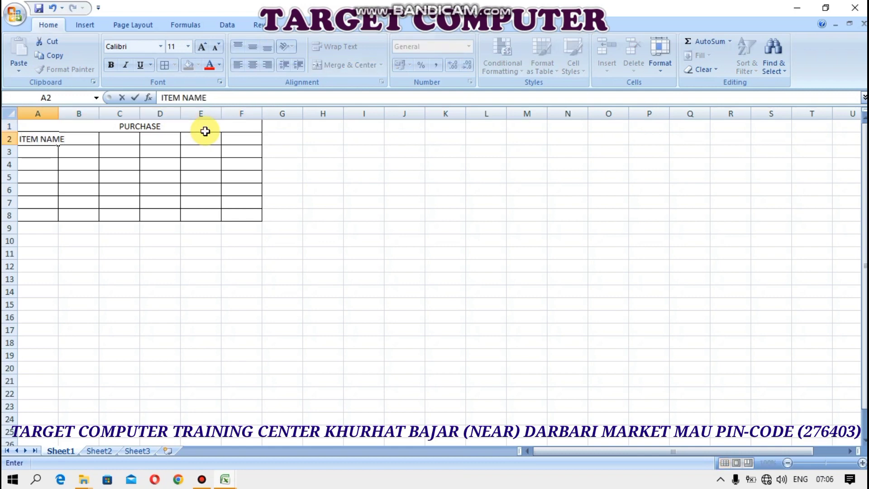
pyautogui.press('Tab')
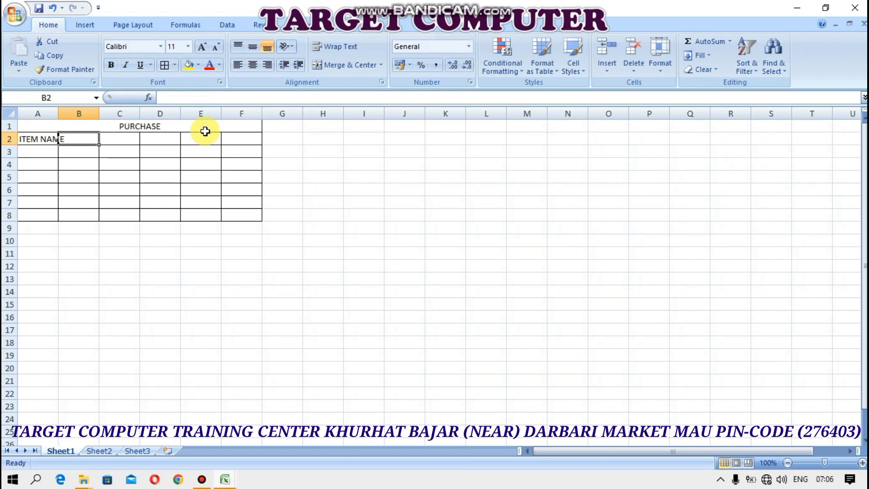
pyautogui.write('QTY')
pyautogui.press('Tab')
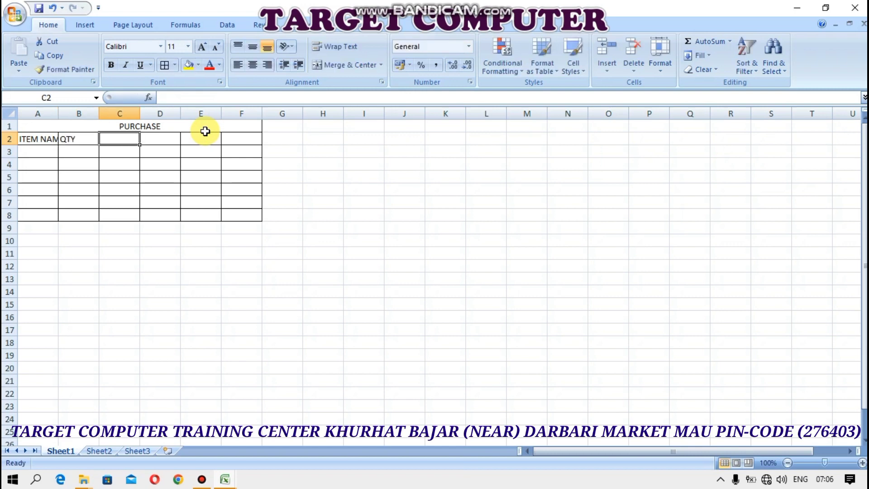
pyautogui.write('RATE')
pyautogui.press('Tab')
# Add the headings AMOUNT, DISC 2% and NET AMOUNT in D2:F2
pyautogui.write('DI')
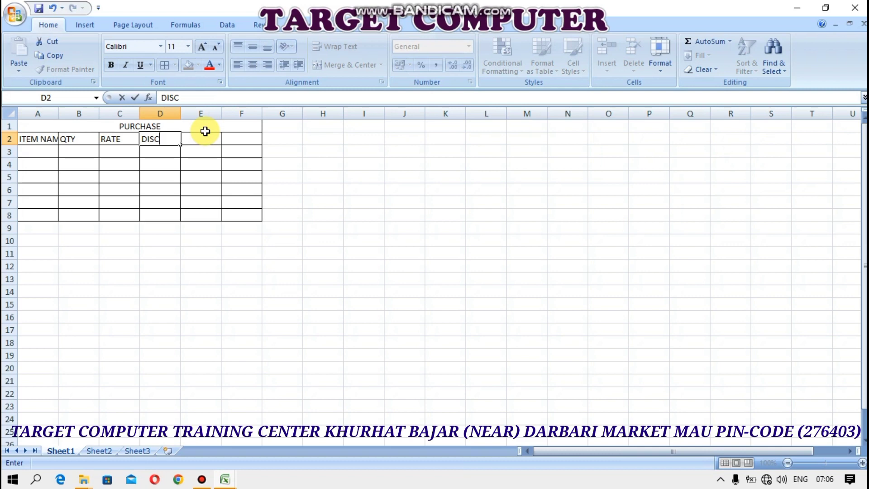
pyautogui.press('Tab')
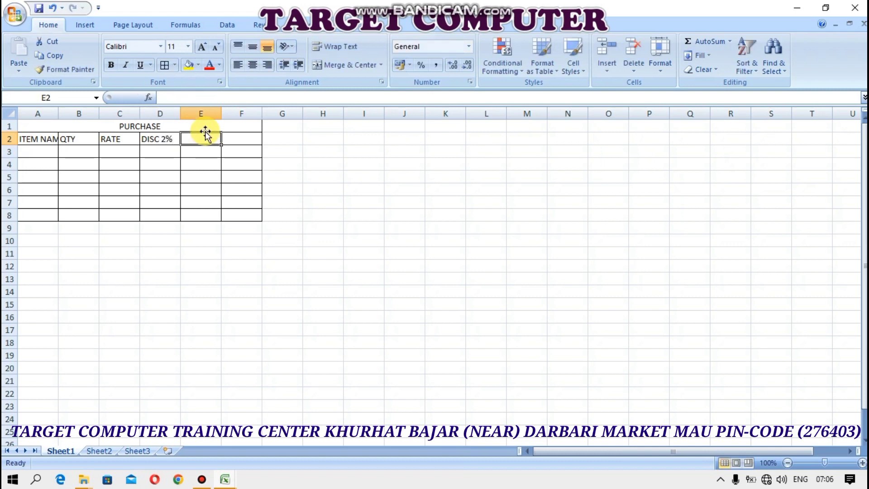
pyautogui.press('Left')
pyautogui.write('AMOUNT')
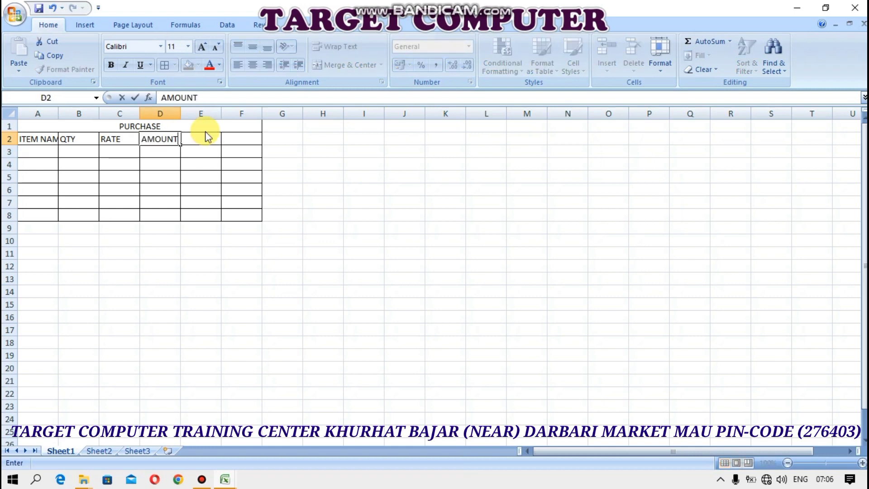
pyautogui.press('Tab')
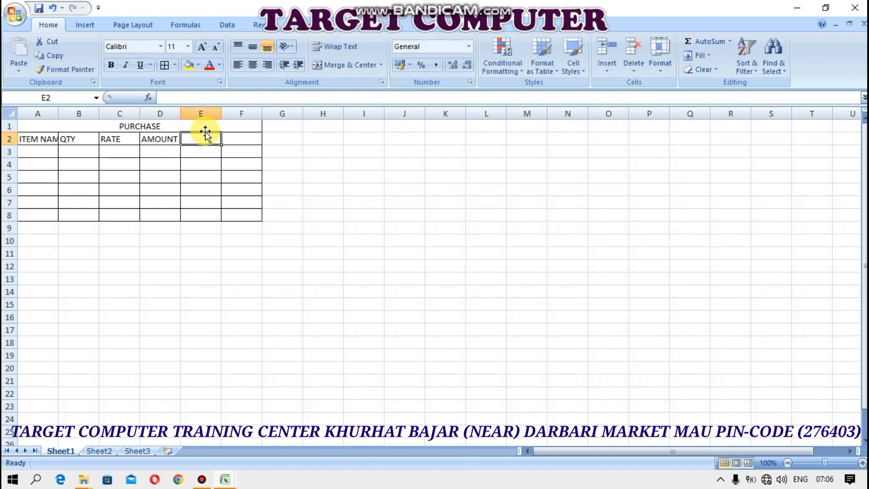
pyautogui.write('DISC 2%')
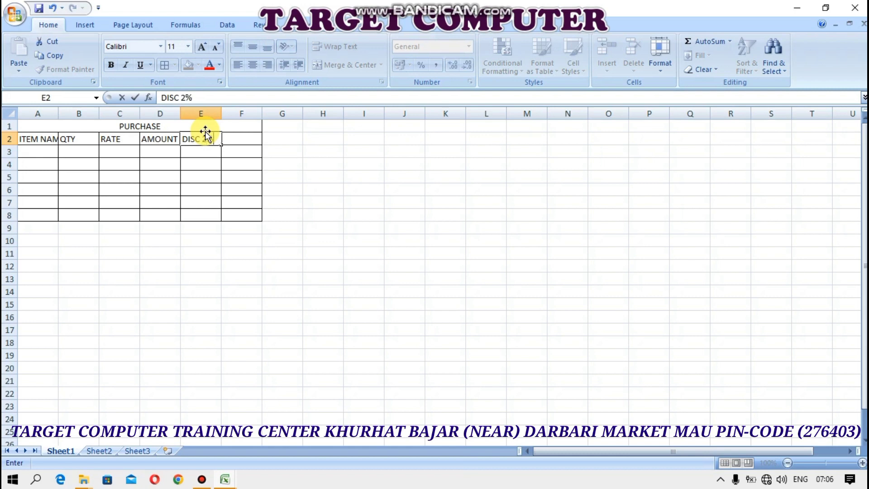
pyautogui.press('Left')
pyautogui.press('Right')
pyautogui.press('Right')
pyautogui.write('N')
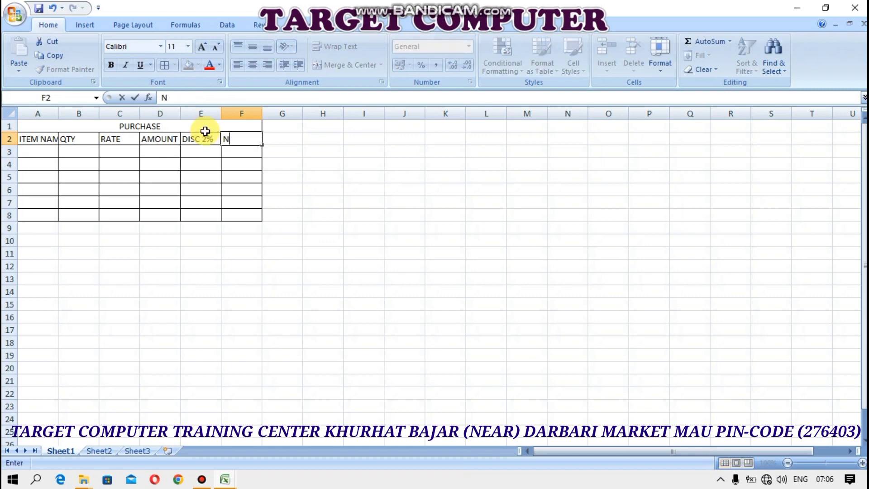
pyautogui.write('ET AMOUN')
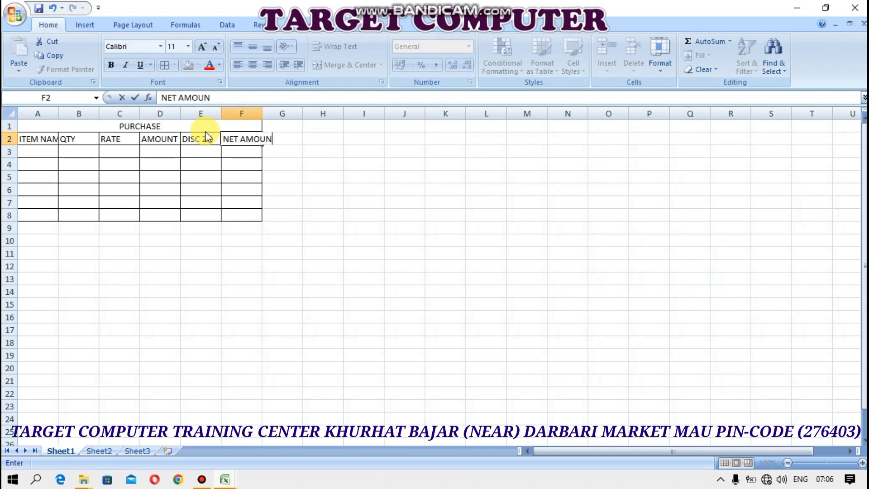
pyautogui.write('T')
pyautogui.press('Return')
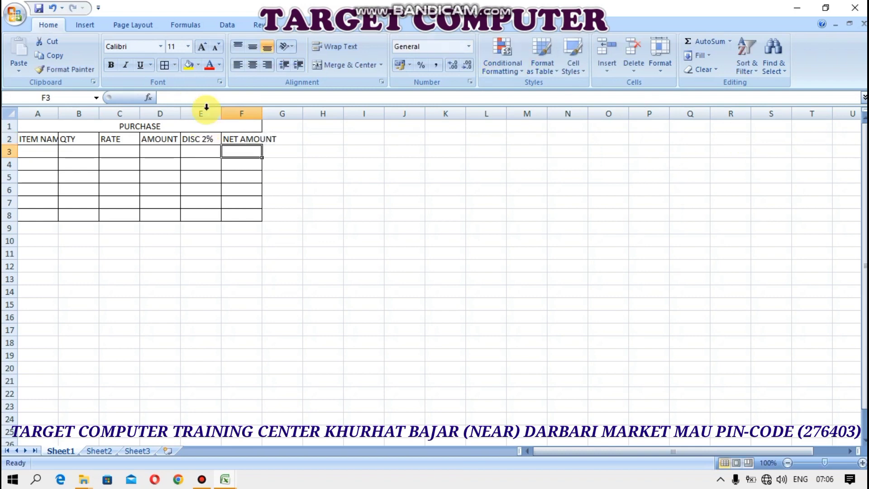
# Autofit columns A and F and centre all A1:F8 text horizontally and vertically
pyautogui.doubleClick(261, 114)
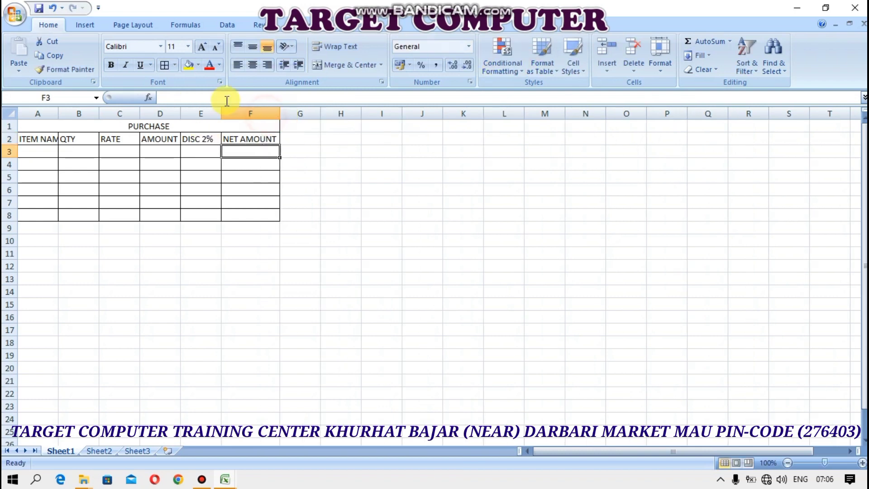
pyautogui.doubleClick(58, 114)
pyautogui.click(68, 127)
pyautogui.moveTo(68, 128); pyautogui.dragTo(77, 217)
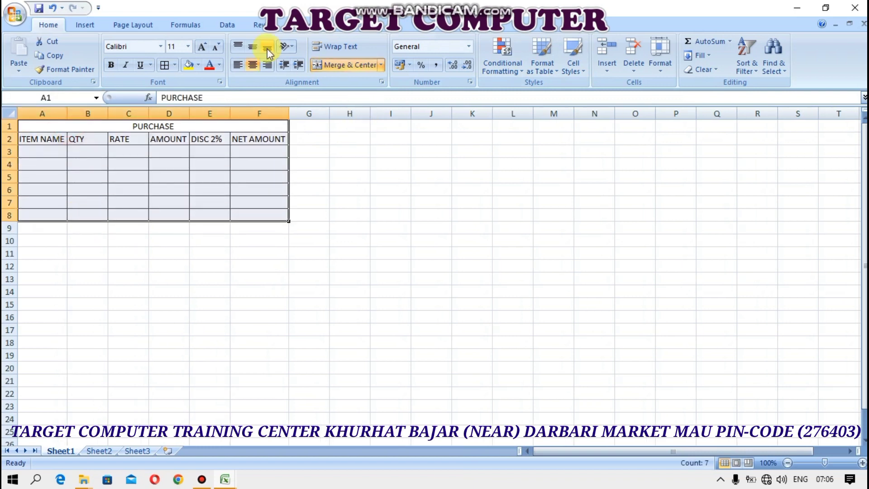
pyautogui.click(253, 46)
pyautogui.click(253, 65)
pyautogui.click(255, 66)
pyautogui.click(62, 151)
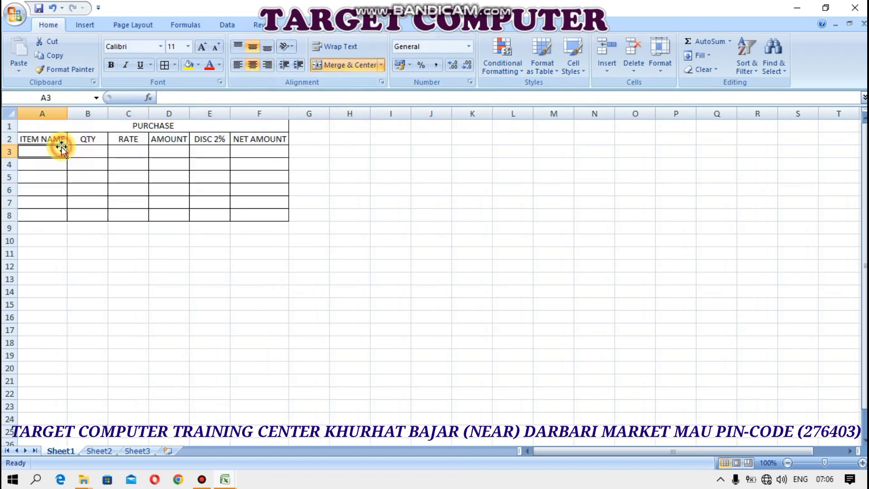
# Enter the items KURKURE and BISCUITE in A3:A4, fixing the spelling
pyautogui.write('KURKURE')
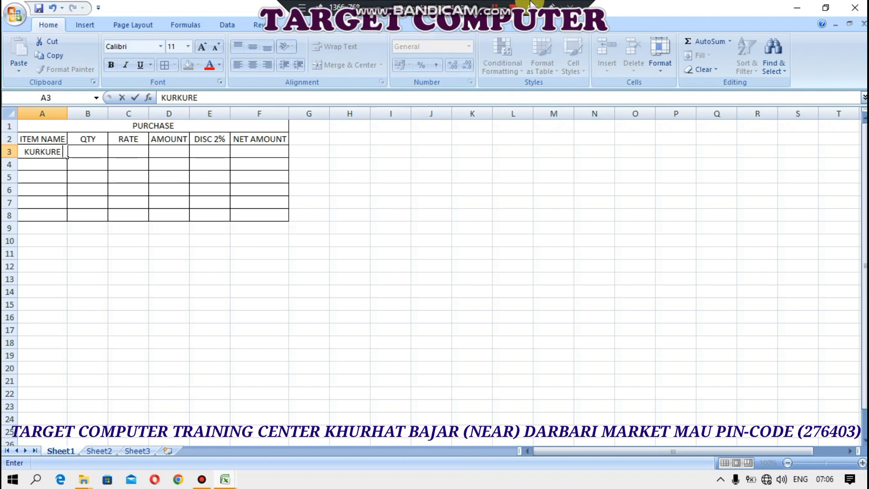
pyautogui.press('Return')
pyautogui.write('BI')
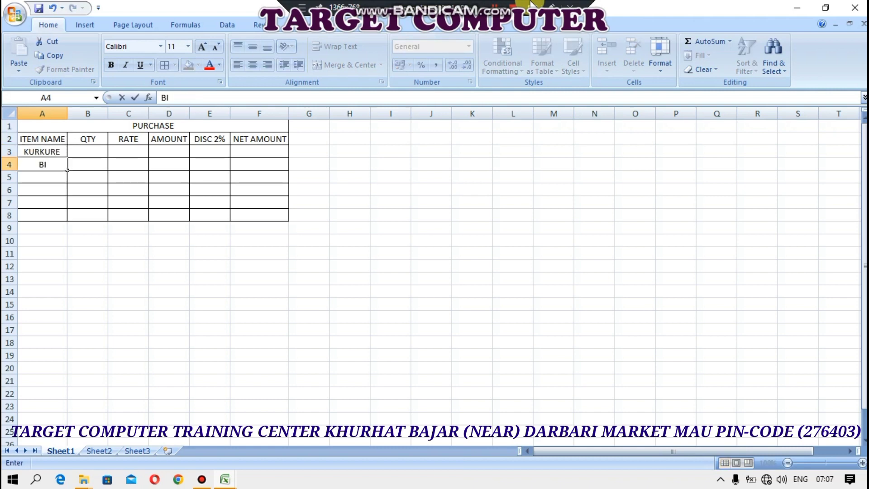
pyautogui.write('SCUTE=')
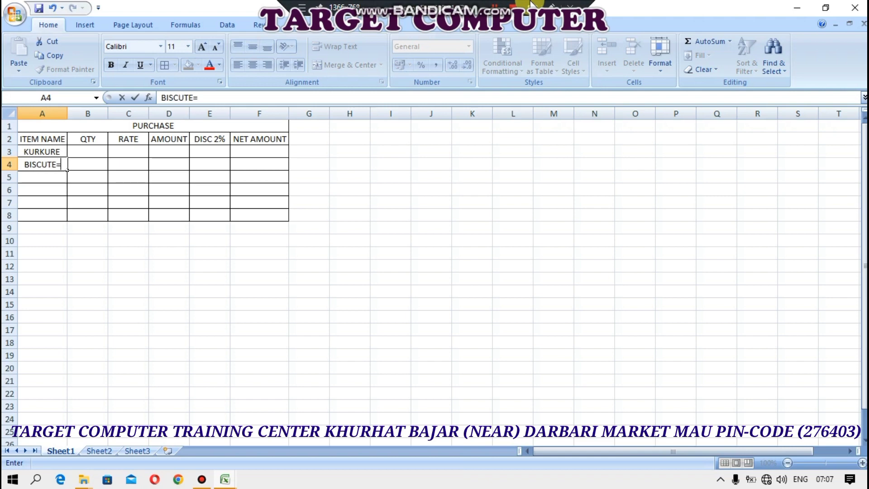
pyautogui.press('BackSpace')
pyautogui.press('Return')
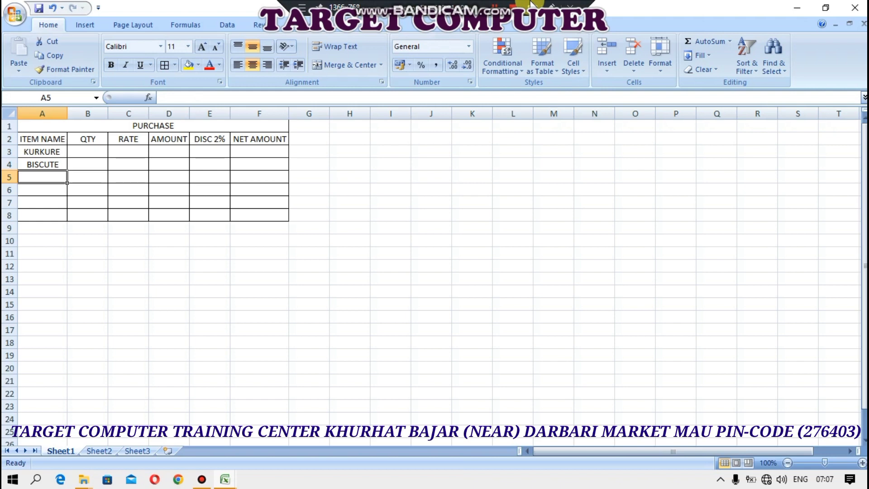
pyautogui.doubleClick(43, 165)
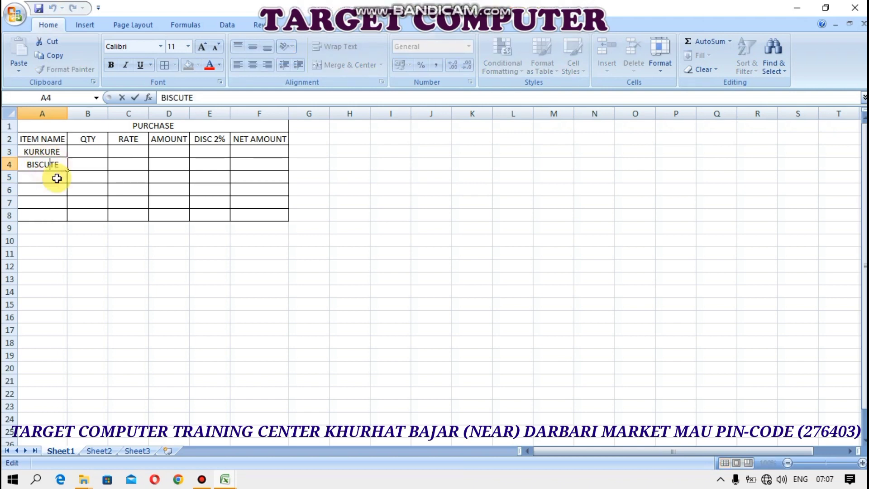
pyautogui.write('I')
pyautogui.press('Return')
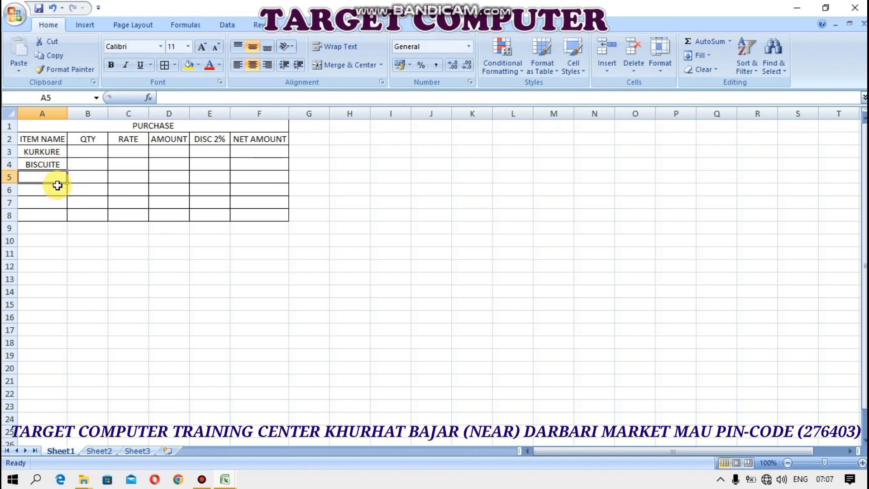
# Enter NAMKEEN, DARY MILK and CHOCHALATE in A5:A7
pyautogui.write('NAMKEEN')
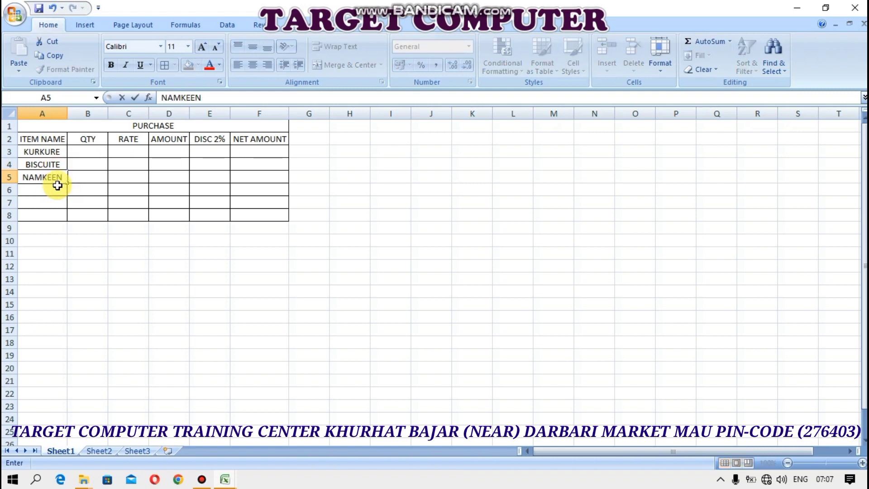
pyautogui.press('Return')
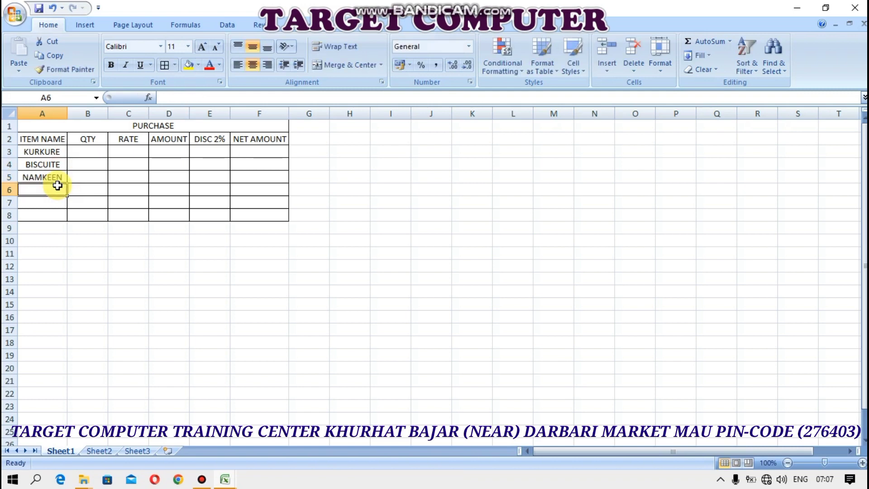
pyautogui.write('DARY MILK')
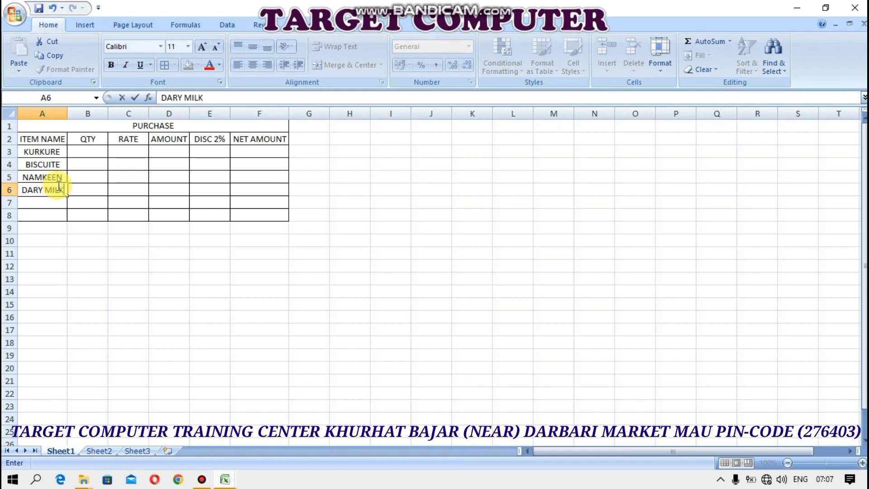
pyautogui.press('Return')
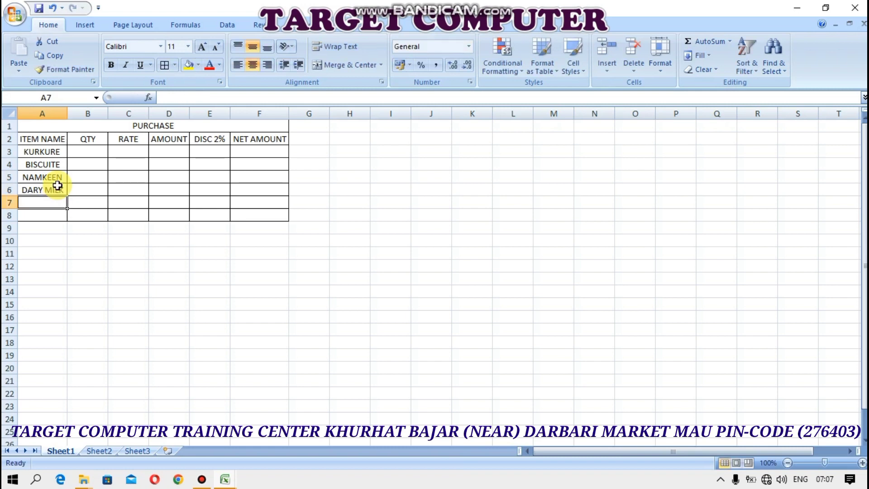
pyautogui.write('CHO')
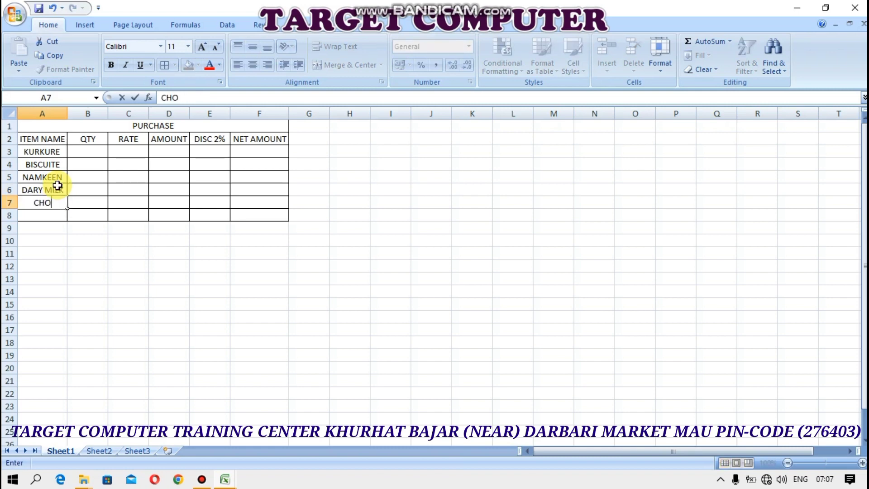
pyautogui.write('CHALET')
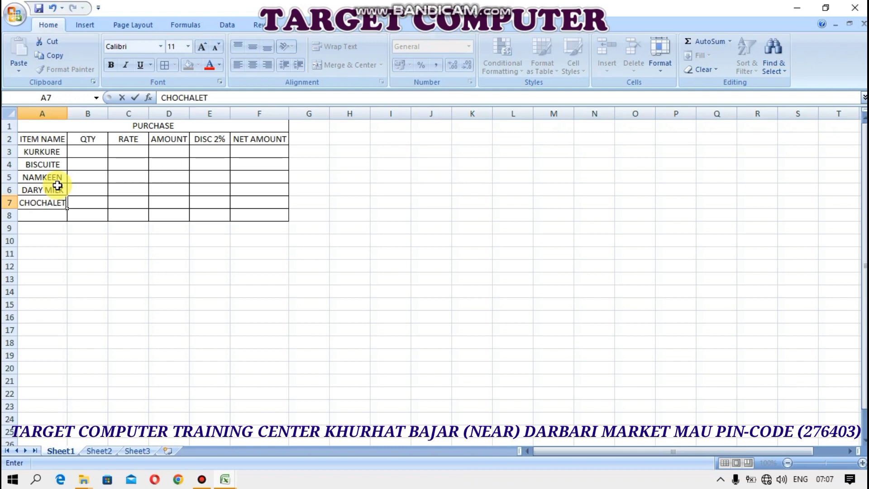
pyautogui.press('BackSpace')
pyautogui.press('BackSpace')
pyautogui.write('ATE')
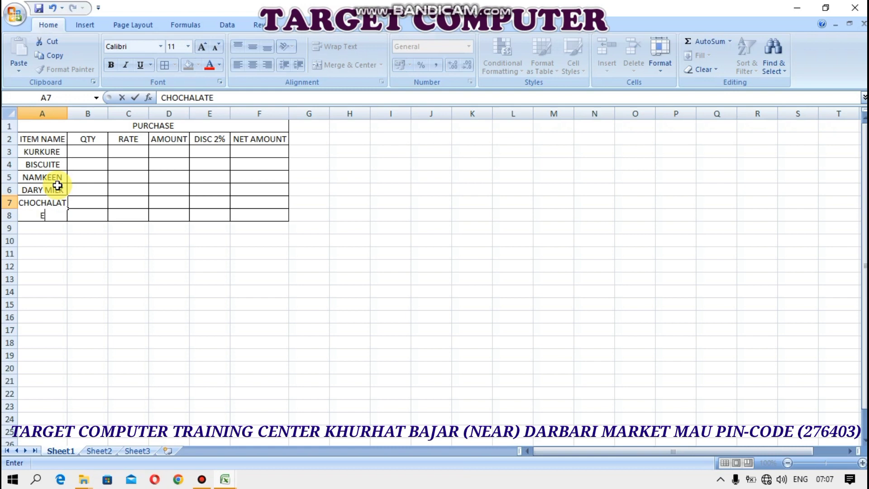
pyautogui.press('Return')
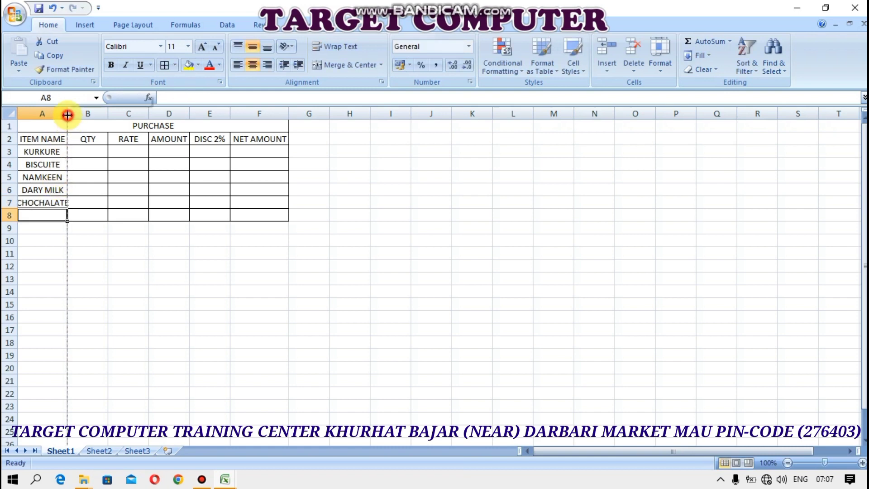
# Fit column A to CHOCHALATE and enter quantities 50, 60, 45 and 80 in B3:B6
pyautogui.doubleClick(68, 113)
pyautogui.click(93, 153)
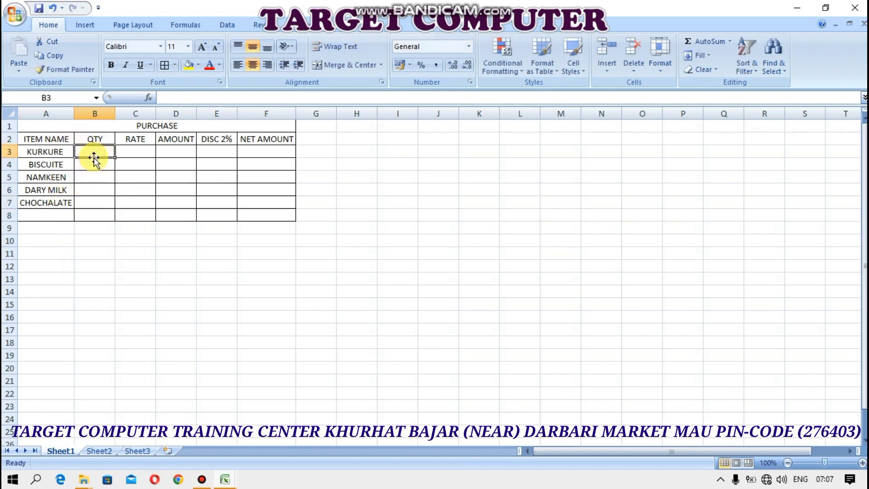
pyautogui.write('50')
pyautogui.press('Return')
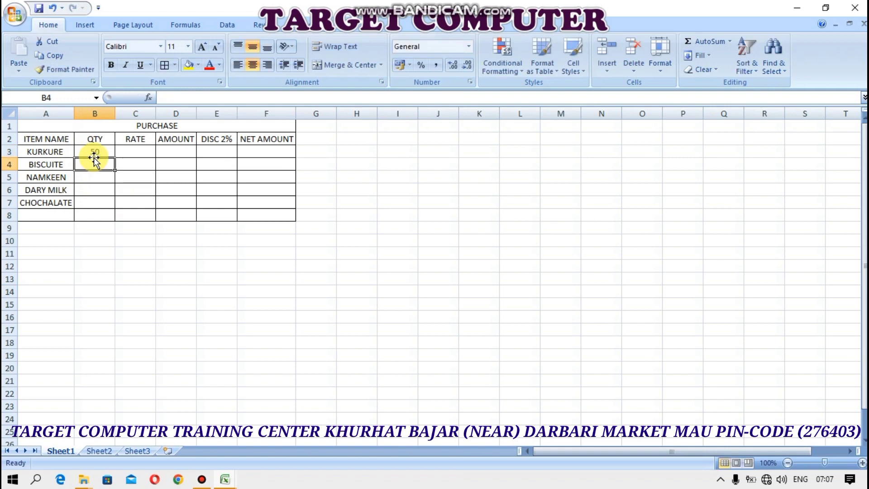
pyautogui.write('60')
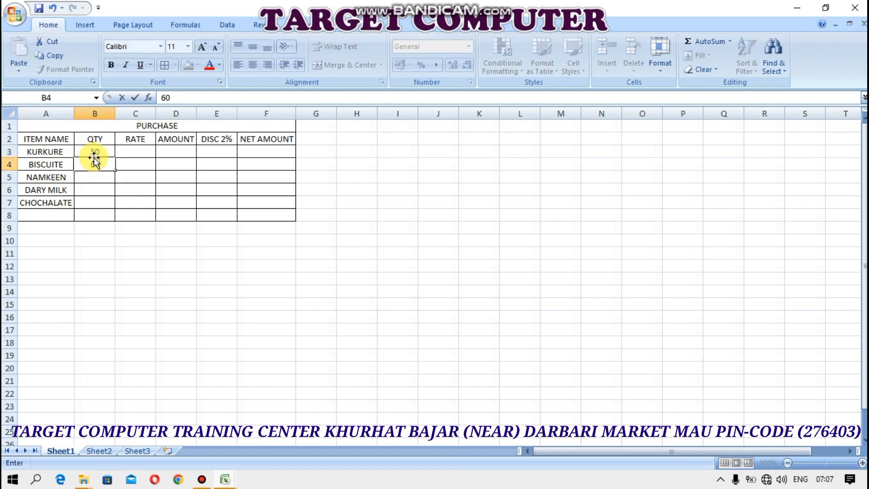
pyautogui.press('Return')
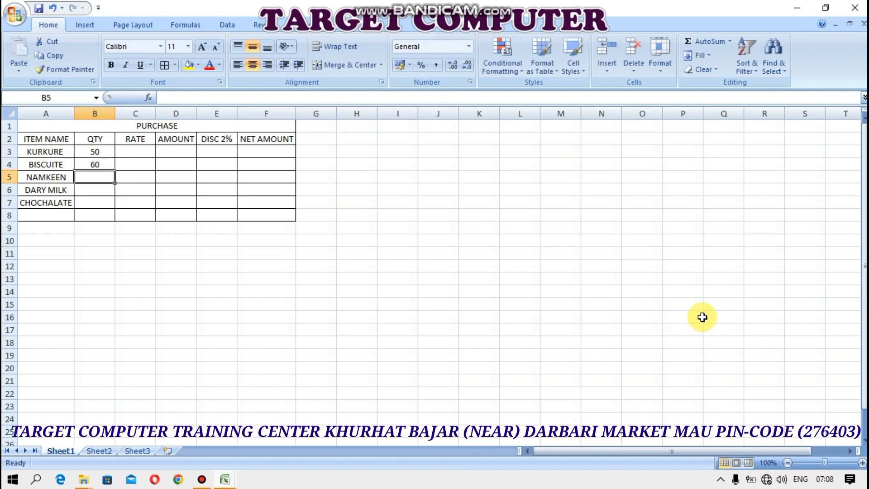
pyautogui.write('45')
pyautogui.press('Return')
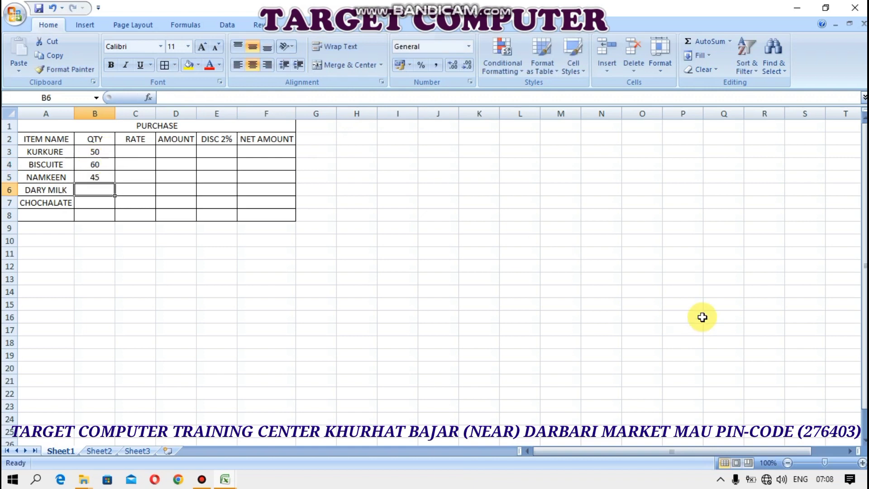
pyautogui.write('8')
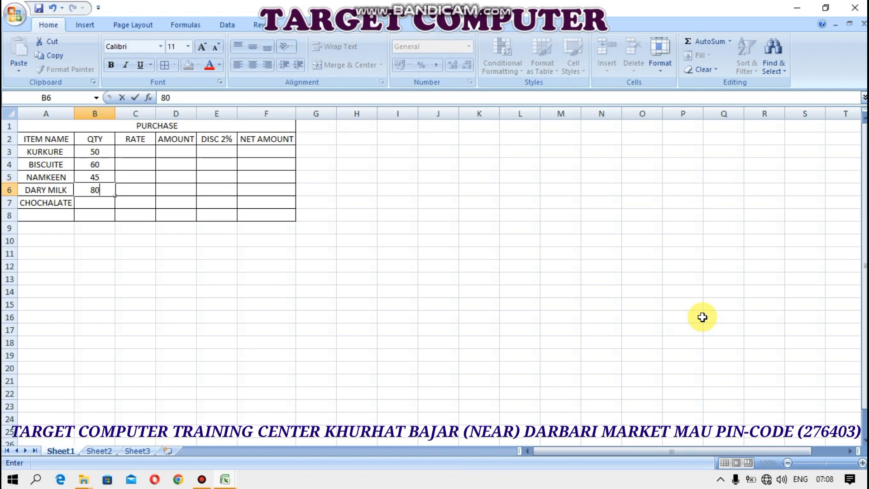
pyautogui.write('0')
pyautogui.press('Return')
# Enter 70 for CHOCHALATE and correct NAMKEEN's quantity to 55
pyautogui.write('70')
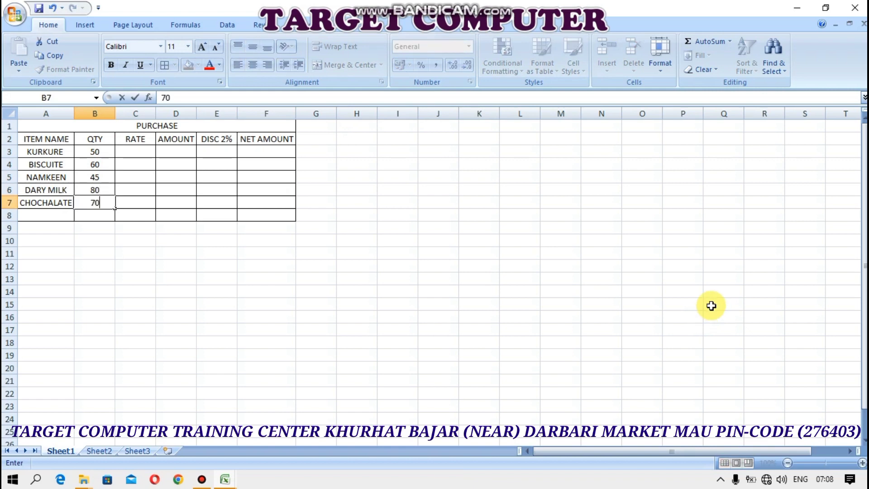
pyautogui.click(109, 173)
pyautogui.write('55')
pyautogui.press('Return')
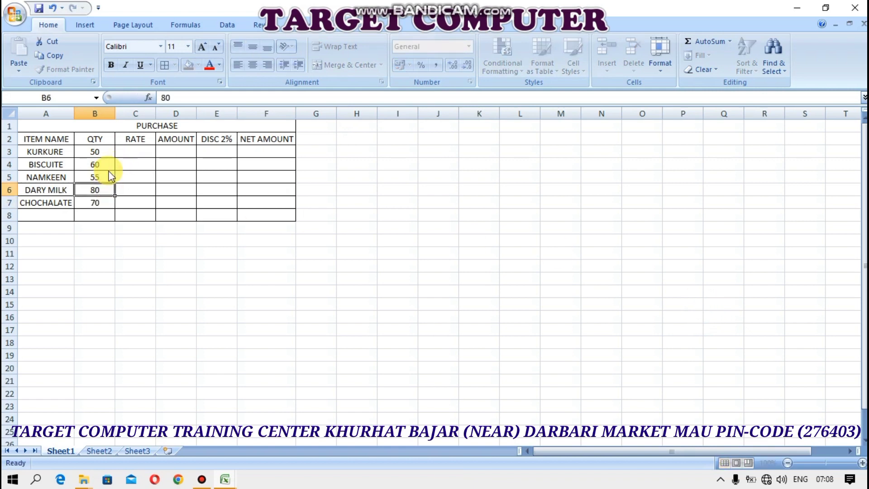
pyautogui.click(129, 152)
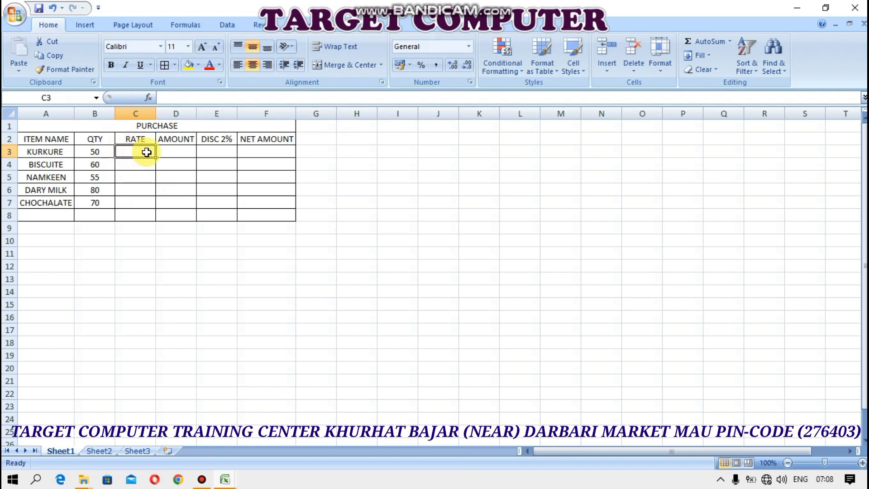
# Enter the rates 20, 20, 50, 80 and 70 in C3:C7
pyautogui.write('20')
pyautogui.press('Return')
pyautogui.write('20')
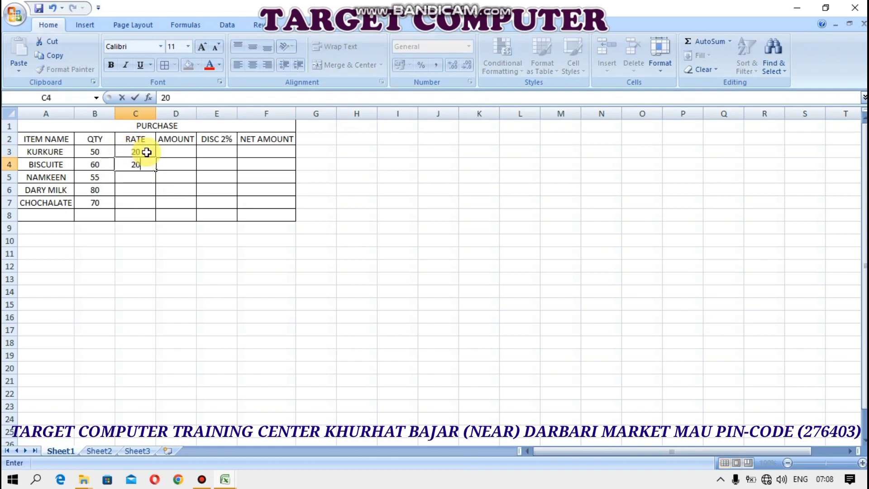
pyautogui.press('Return')
pyautogui.write('50')
pyautogui.press('Return')
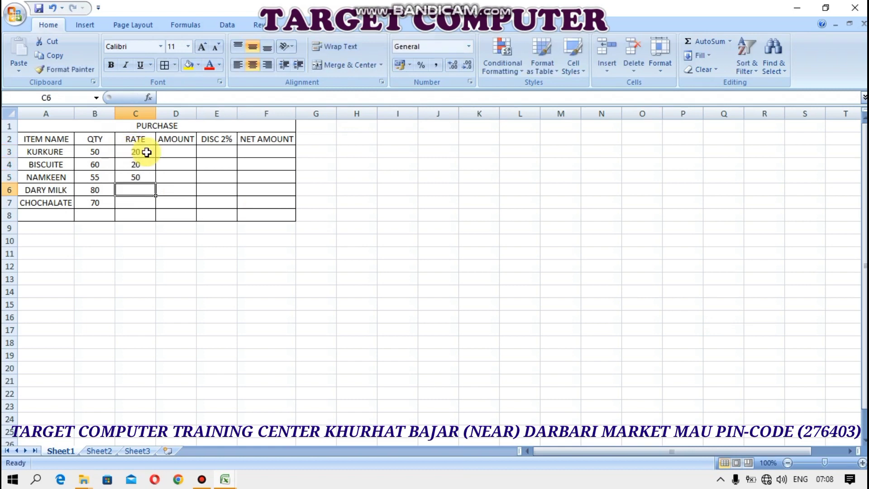
pyautogui.write('80')
pyautogui.press('Return')
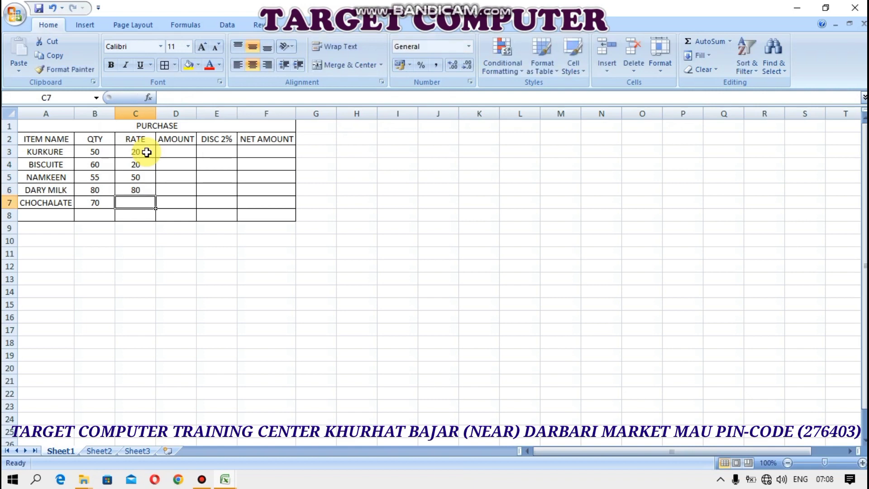
pyautogui.write('70')
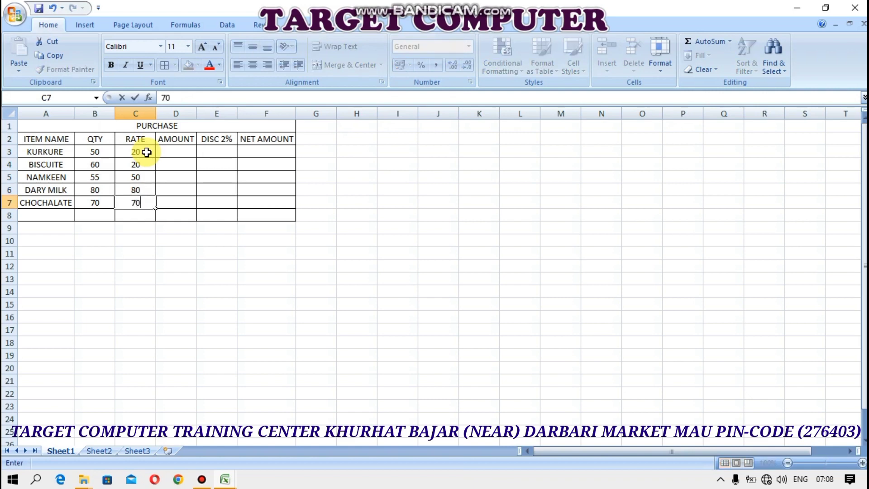
pyautogui.click(176, 152)
# Calculate AMOUNT as =B3*C3 and fill it down to row 7
pyautogui.write('=')
pyautogui.click(104, 152)
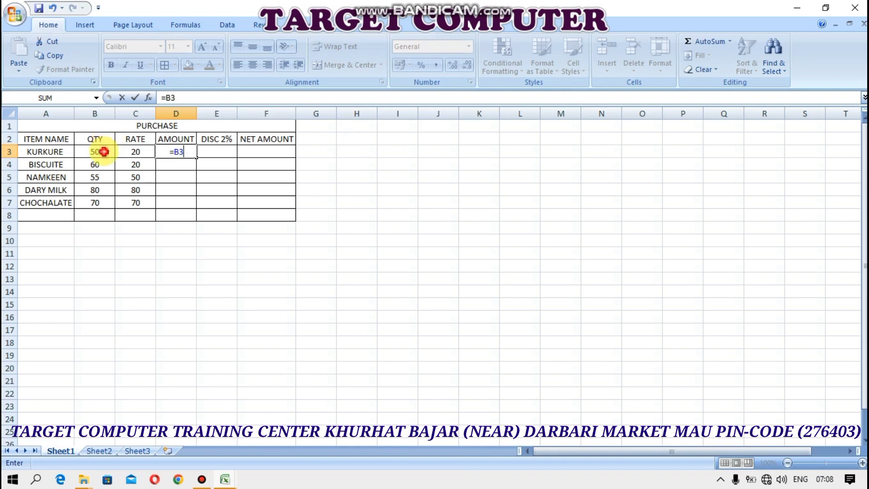
pyautogui.write('*')
pyautogui.click(133, 153)
pyautogui.press('Return')
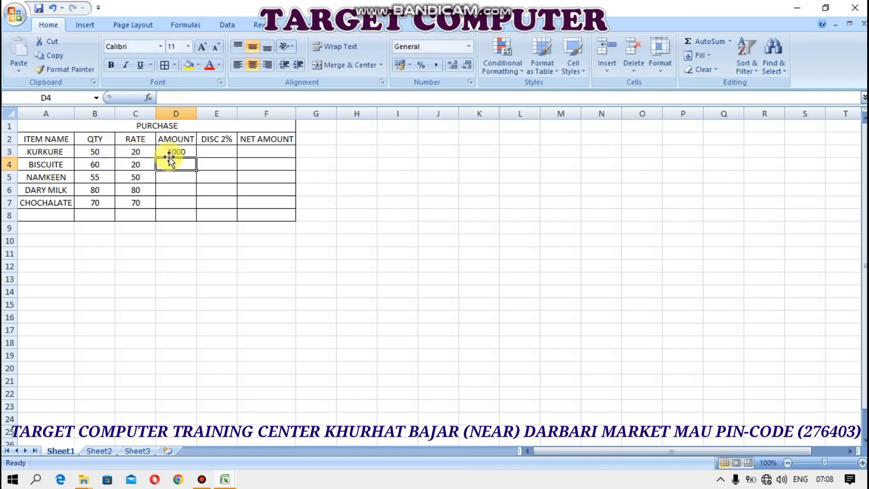
pyautogui.click(168, 156)
pyautogui.click(198, 155)
pyautogui.click(189, 157)
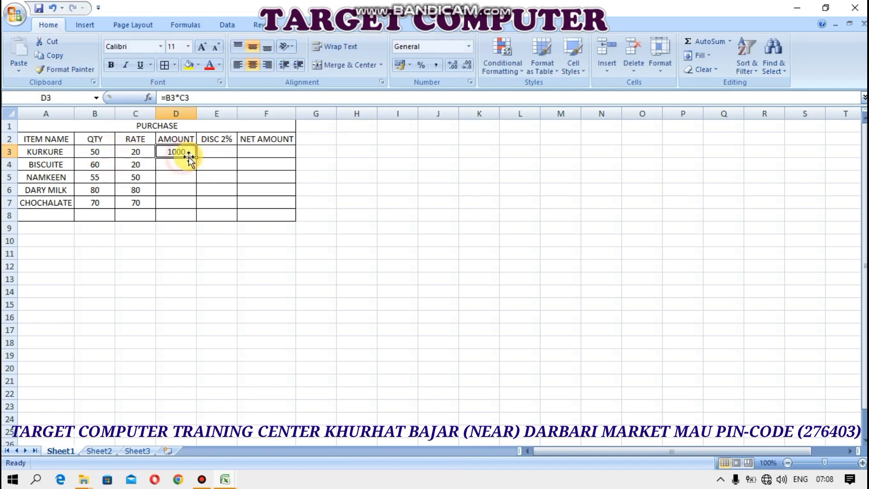
pyautogui.moveTo(189, 156); pyautogui.dragTo(189, 204)
# Calculate DISC 2% as =D3*2% and fill it down to row 7
pyautogui.click(206, 156)
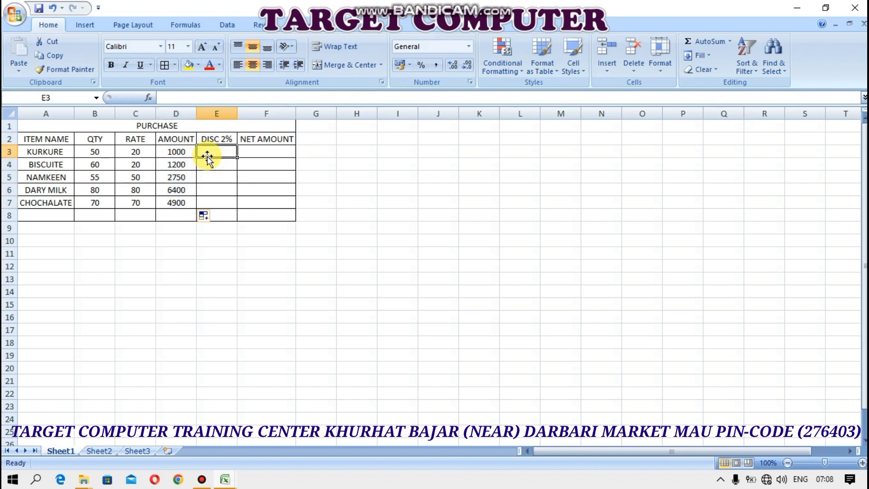
pyautogui.write('=')
pyautogui.click(170, 152)
pyautogui.write('*2')
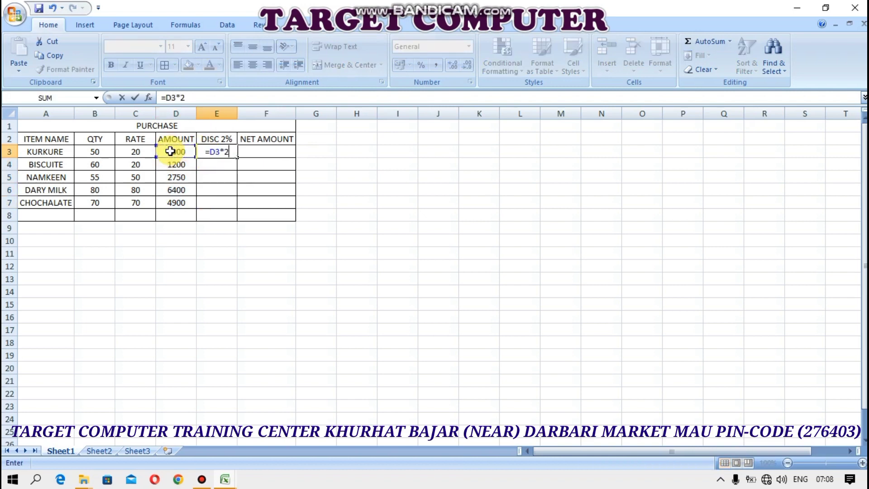
pyautogui.write('%')
pyautogui.press('Return')
pyautogui.click(228, 153)
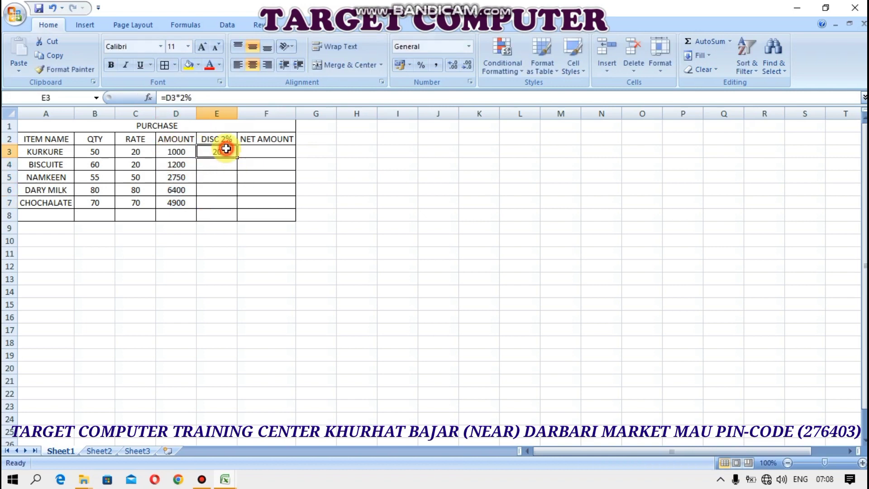
pyautogui.moveTo(237, 157); pyautogui.dragTo(239, 210)
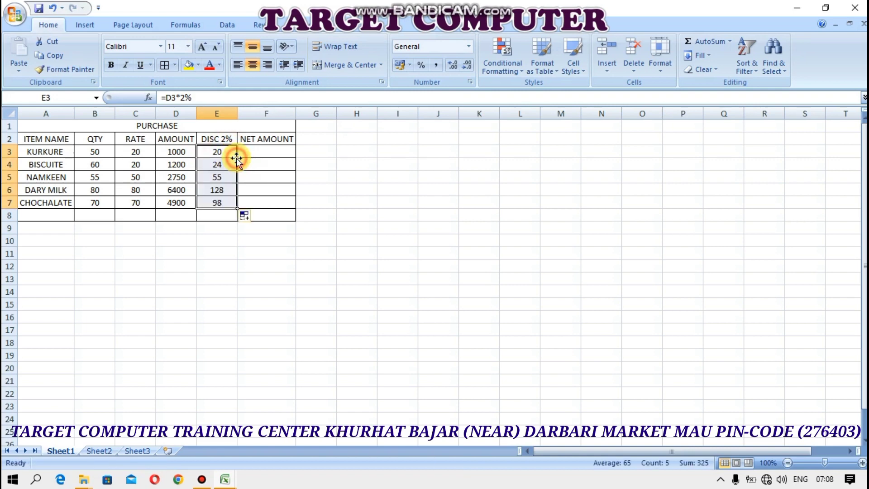
# Calculate NET AMOUNT as =D3-E3 and fill it down to row 7
pyautogui.click(264, 152)
pyautogui.write('=')
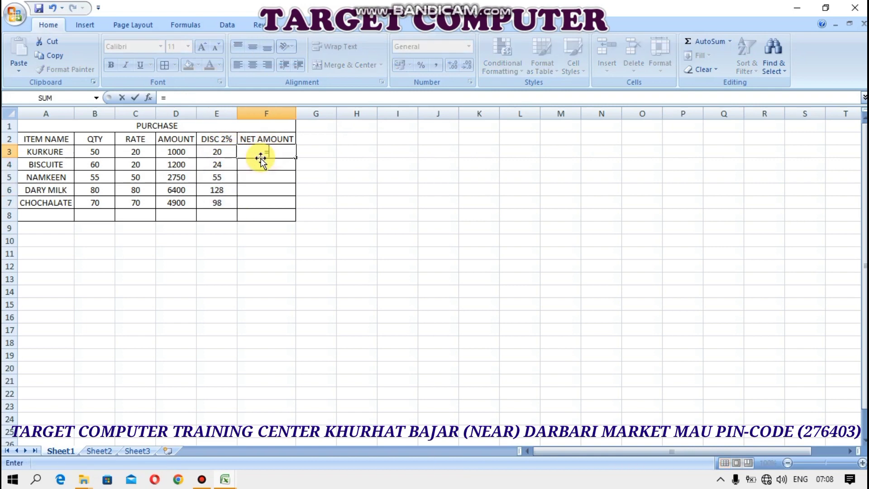
pyautogui.click(172, 152)
pyautogui.write('-')
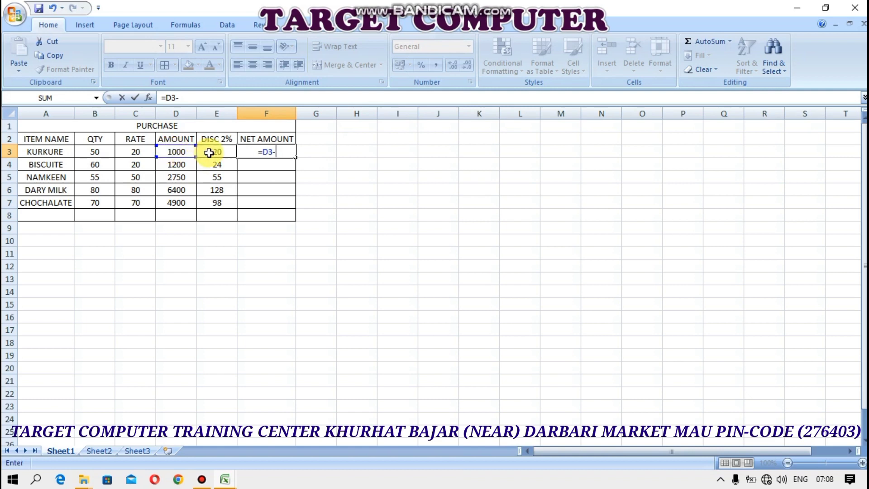
pyautogui.click(217, 151)
pyautogui.press('Return')
pyautogui.click(254, 152)
pyautogui.moveTo(296, 161); pyautogui.dragTo(296, 206)
pyautogui.moveTo(193, 215); pyautogui.dragTo(219, 215)
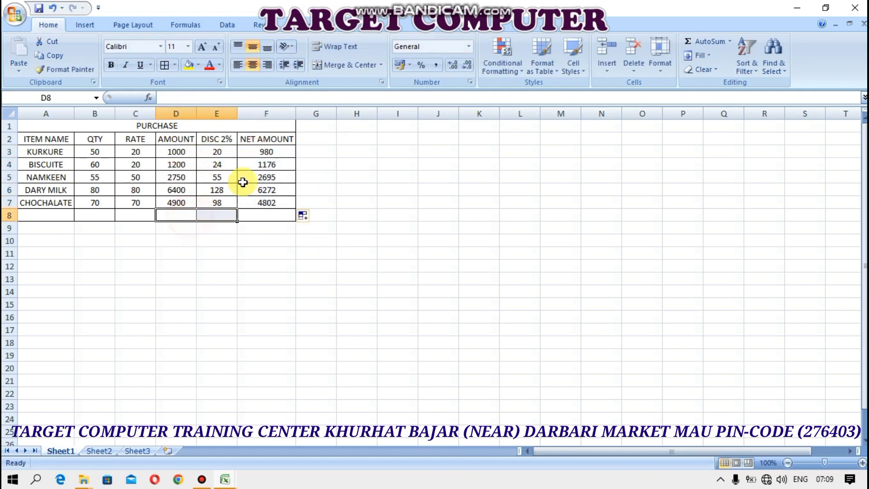
# Label merged D8:E8 TOTAL AMOUNT and total F3:F7 with =SUM in F8
pyautogui.click(344, 65)
pyautogui.write('TOTA')
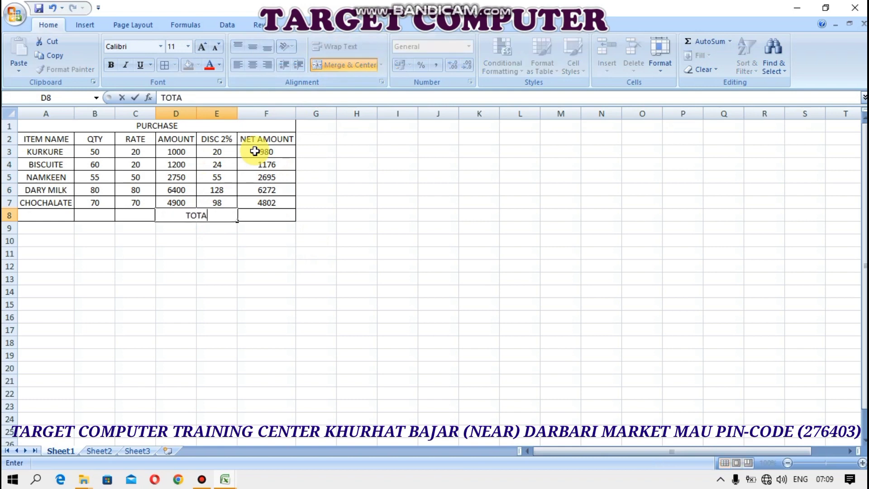
pyautogui.write('L AMOUNT')
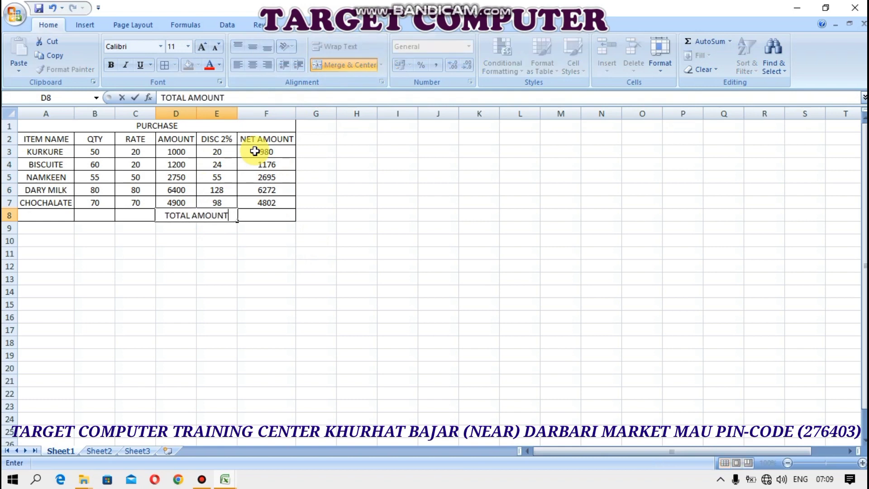
pyautogui.press('Tab')
pyautogui.write('=')
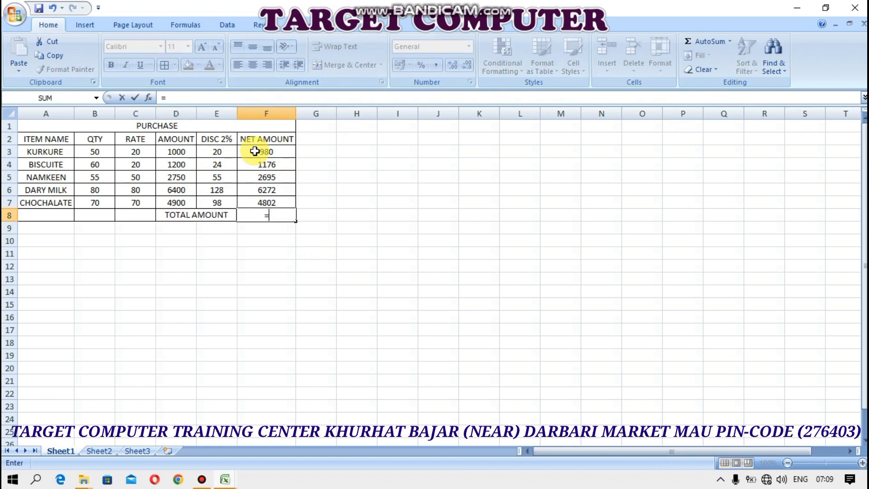
pyautogui.write('SUM(')
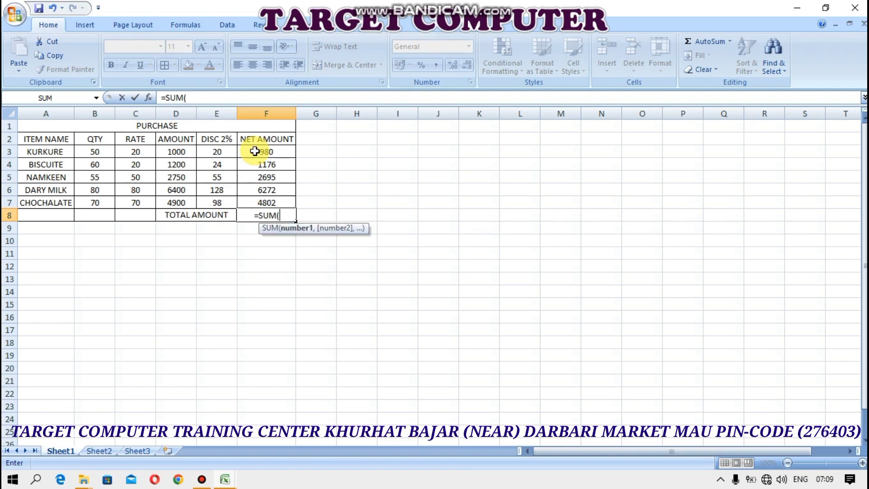
pyautogui.moveTo(256, 153); pyautogui.dragTo(262, 203)
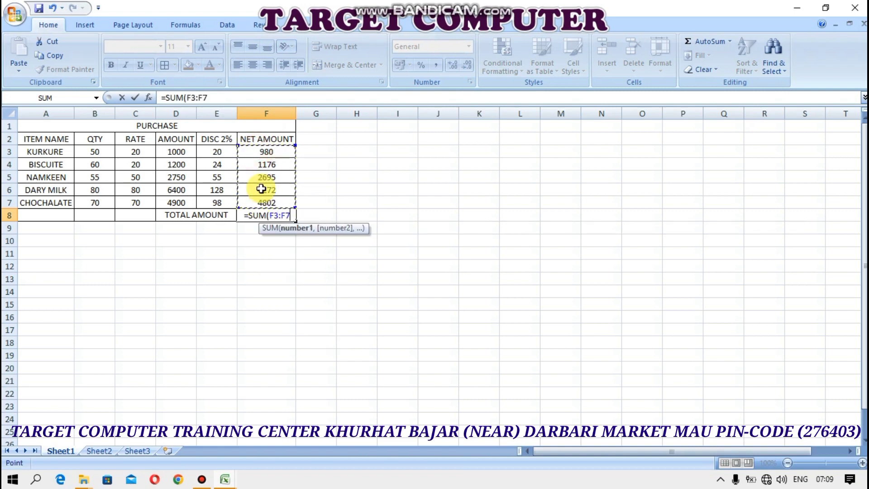
pyautogui.press('Return')
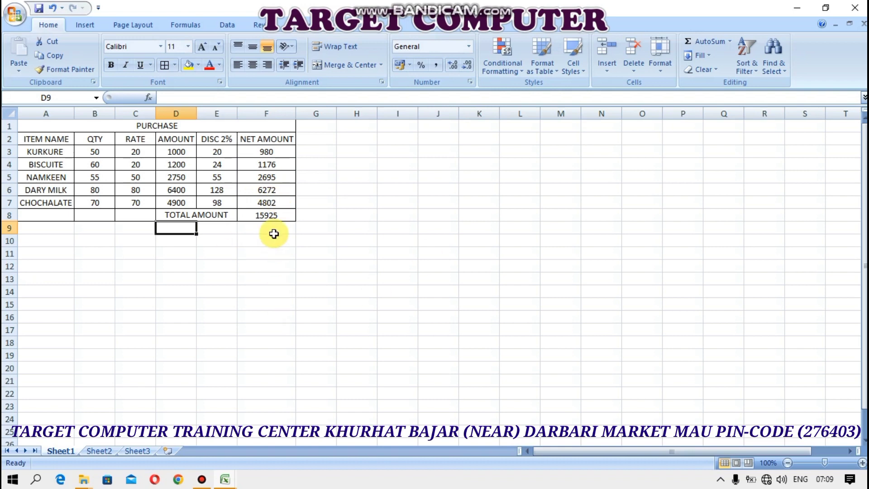
# Border H1:M8 and merge H1:M1 as the SALE title
pyautogui.click(347, 127)
pyautogui.moveTo(348, 128); pyautogui.dragTo(475, 213)
pyautogui.moveTo(176, 120); pyautogui.dragTo(186, 216)
pyautogui.moveTo(345, 129); pyautogui.dragTo(556, 217)
pyautogui.click(164, 65)
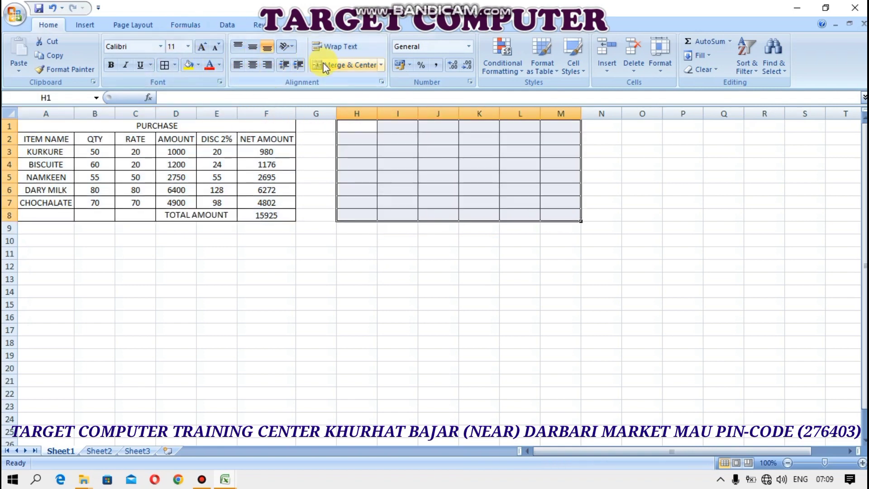
pyautogui.moveTo(362, 126); pyautogui.dragTo(559, 126)
pyautogui.click(346, 65)
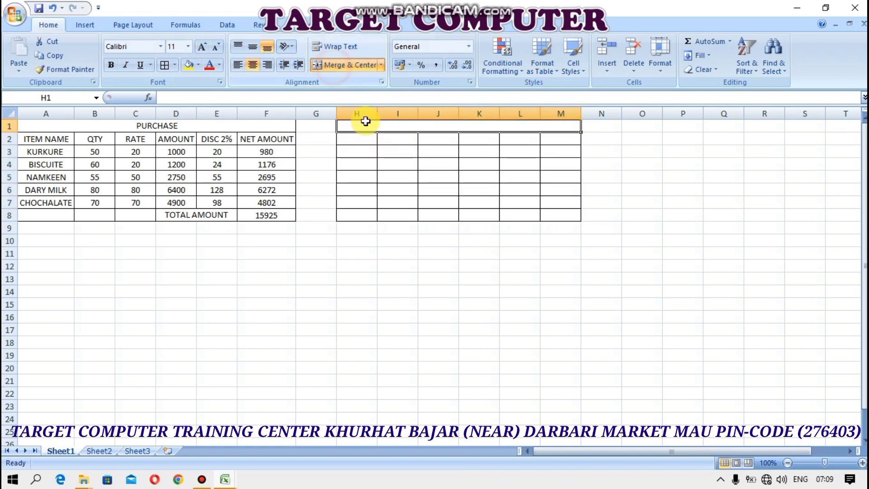
pyautogui.write('SALE')
pyautogui.press('Return')
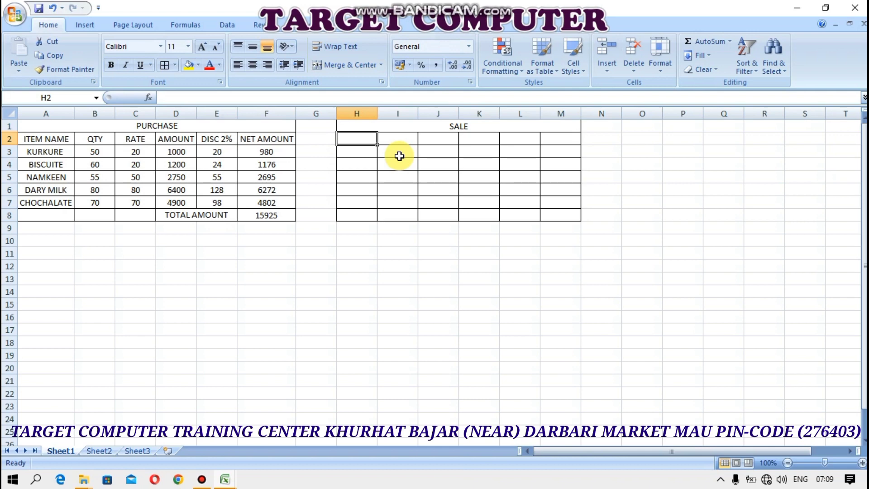
# Copy the PURCHASE headings into H2:M2 and autofit columns H and M
pyautogui.click(45, 136)
pyautogui.moveTo(81, 145); pyautogui.dragTo(262, 140)
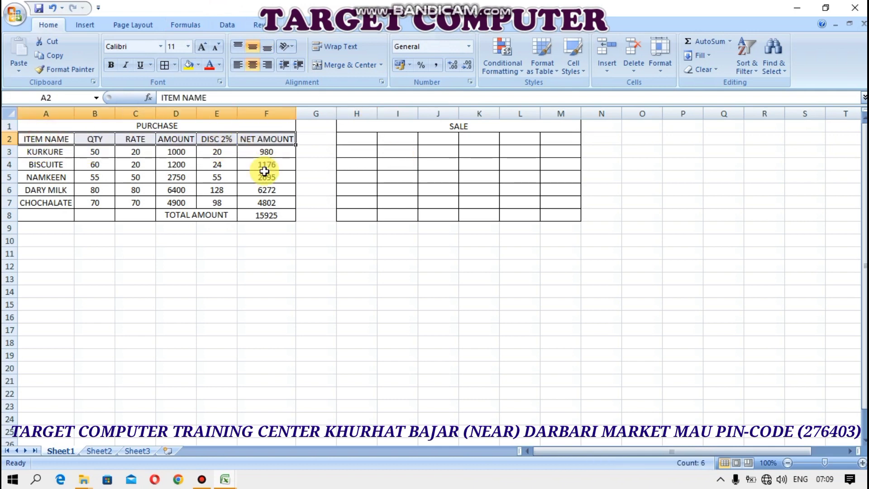
pyautogui.hotkey('ctrl', 'c')
pyautogui.click(359, 132)
pyautogui.click(358, 137)
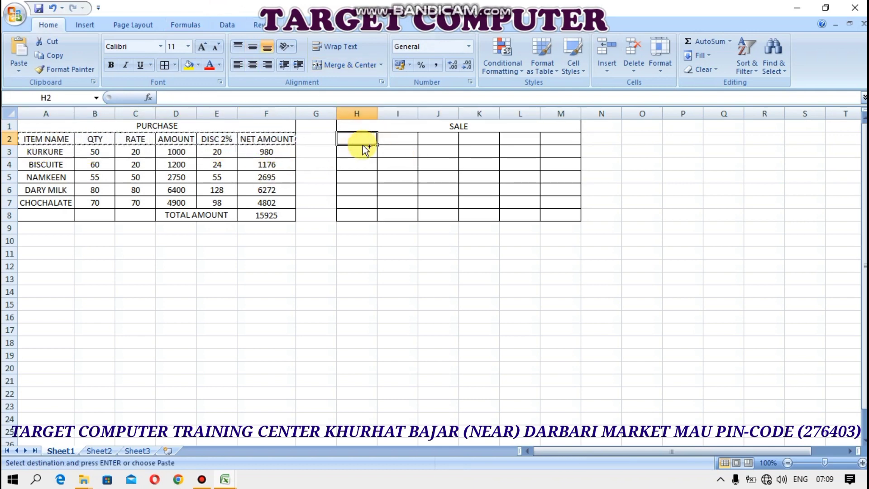
pyautogui.hotkey('ctrl', 'v')
pyautogui.doubleClick(581, 113)
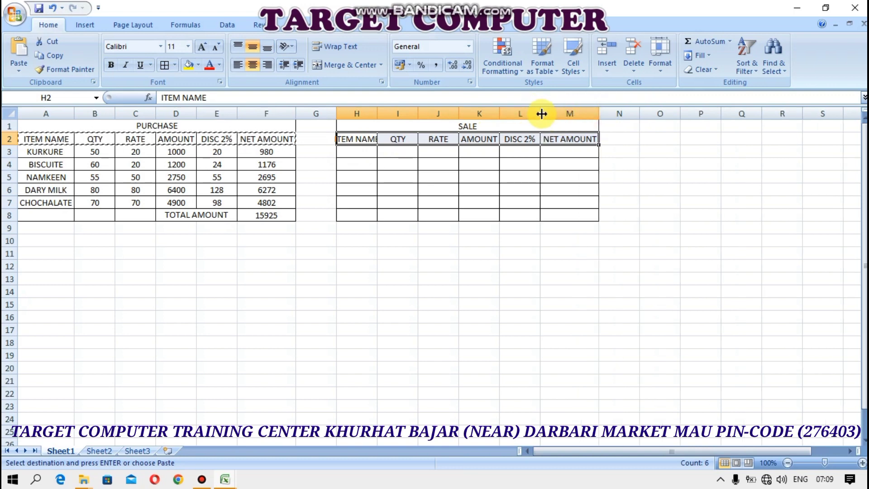
pyautogui.doubleClick(378, 113)
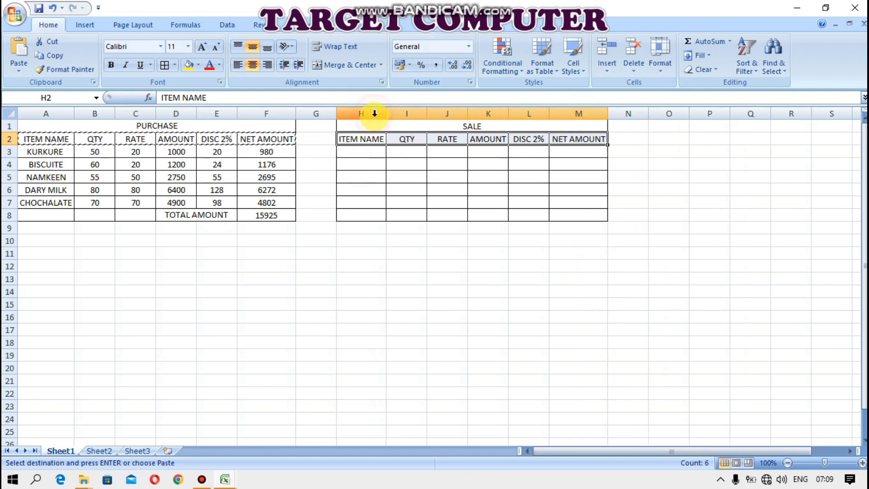
# Copy item names KURKURE to CHOCHALATE into H3:H7 and fit column H
pyautogui.click(371, 155)
pyautogui.moveTo(48, 155); pyautogui.dragTo(59, 204)
pyautogui.hotkey('ctrl', 'c')
pyautogui.click(356, 153)
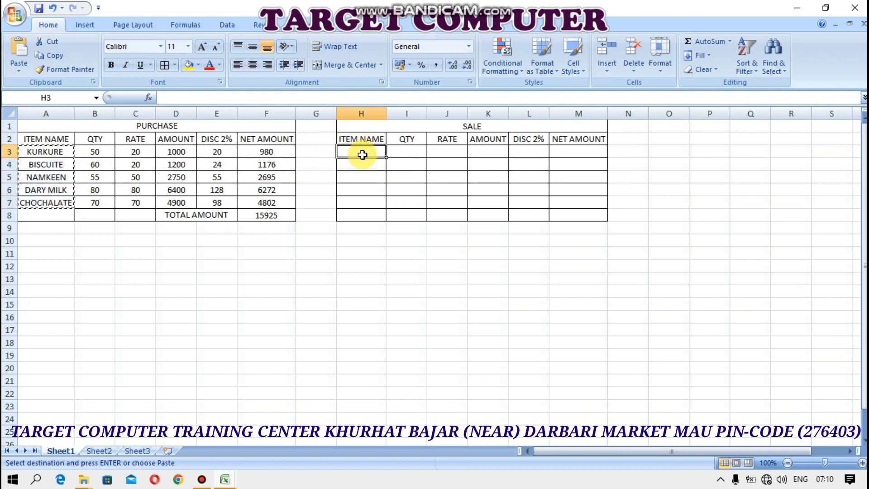
pyautogui.hotkey('ctrl', 'v')
pyautogui.doubleClick(387, 112)
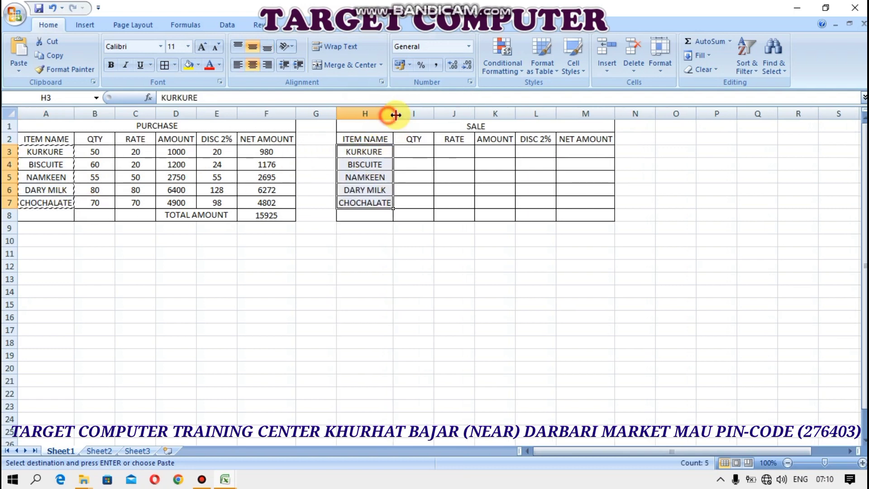
pyautogui.click(407, 151)
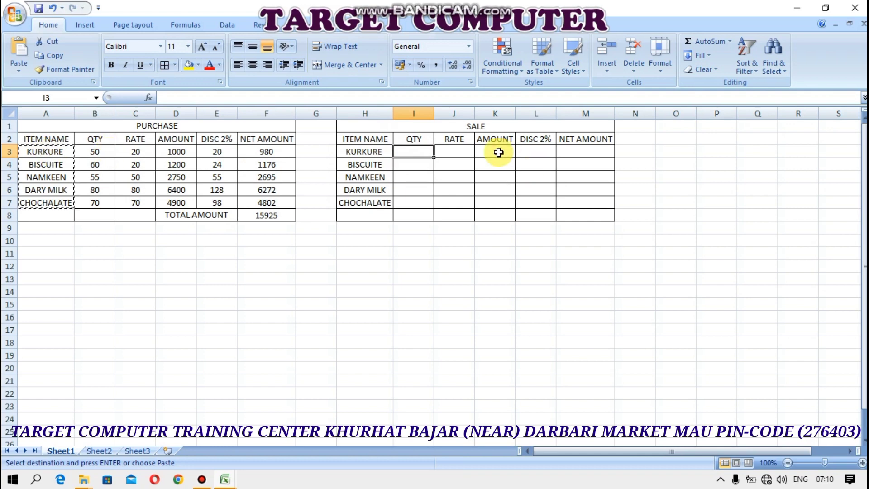
# Enter the sale quantities 25, 30, 40, 65 and 45 in I3:I7, fixing the mistyped 3540
pyautogui.write('25')
pyautogui.press('Return')
pyautogui.press('Return')
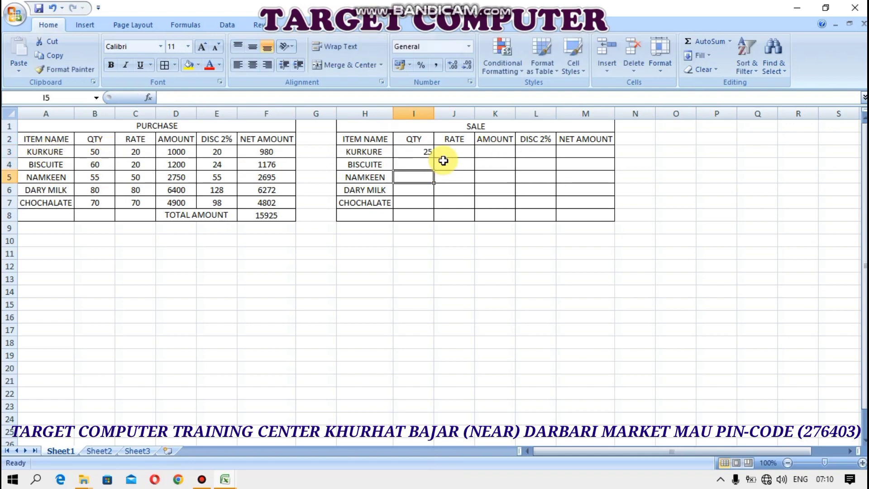
pyautogui.write('3')
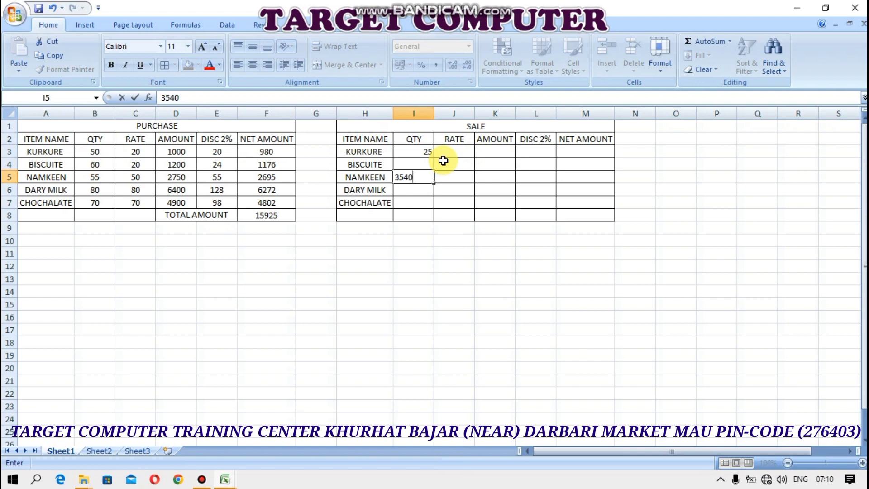
pyautogui.write('540')
pyautogui.press('Return')
pyautogui.press('Up')
pyautogui.press('Up')
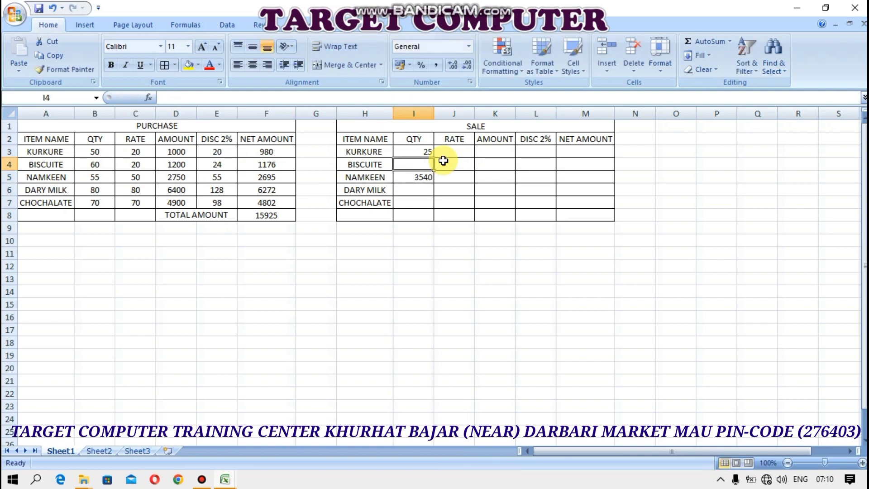
pyautogui.write('30')
pyautogui.press('Return')
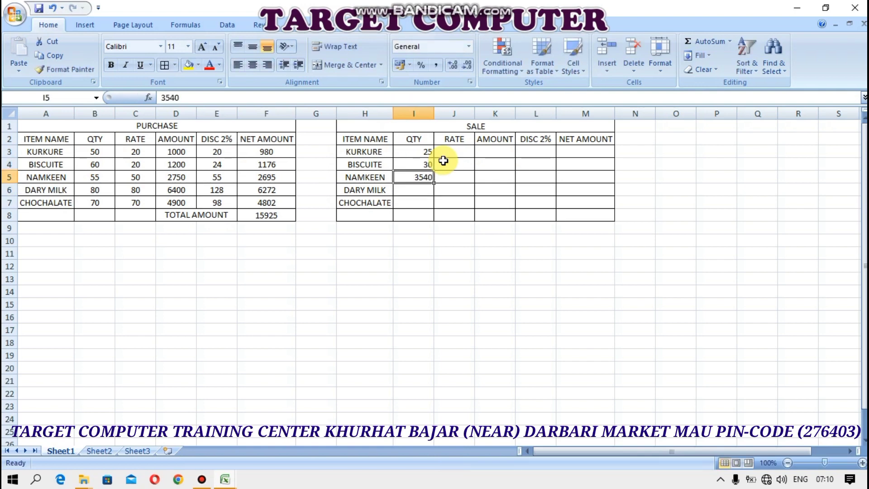
pyautogui.write('40')
pyautogui.press('Return')
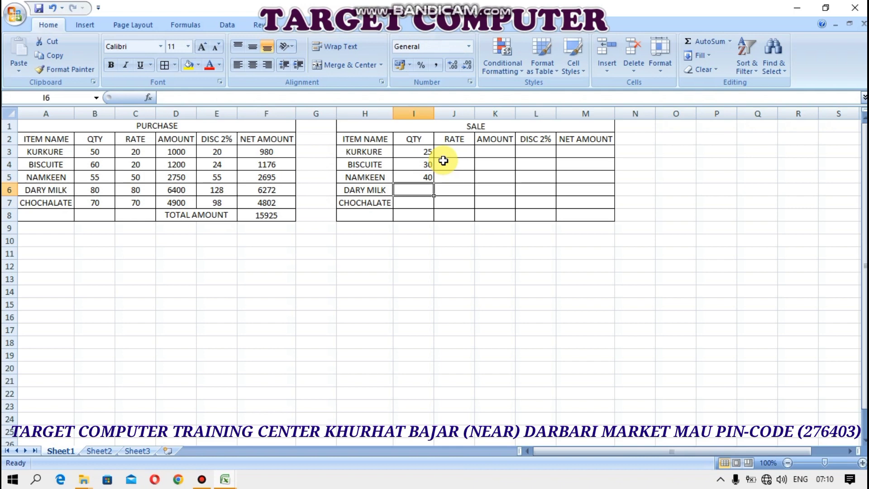
pyautogui.write('65')
pyautogui.press('Return')
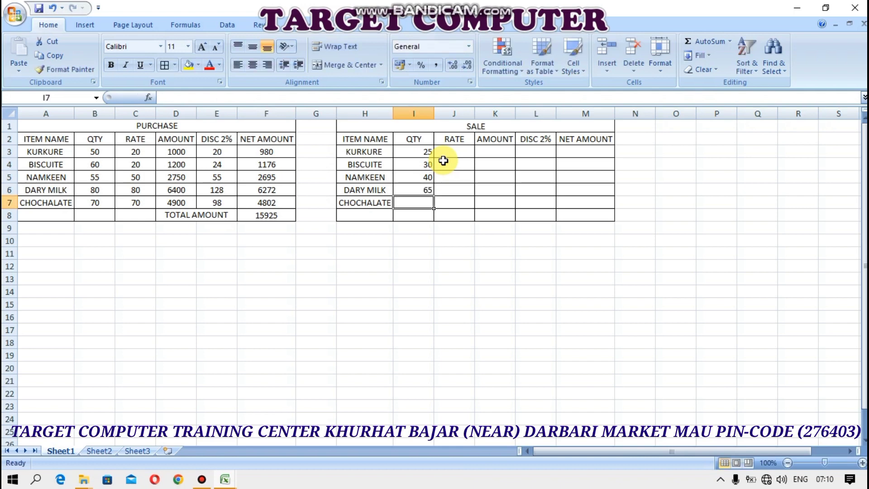
pyautogui.write('45')
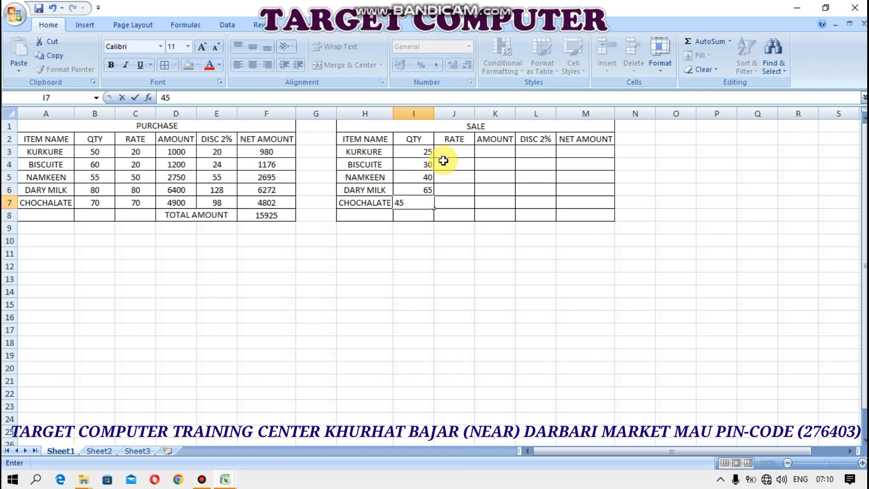
pyautogui.press('Return')
# Enter the sale rates 25, 25, 55, 85 and 75 in J3:J7
pyautogui.click(457, 152)
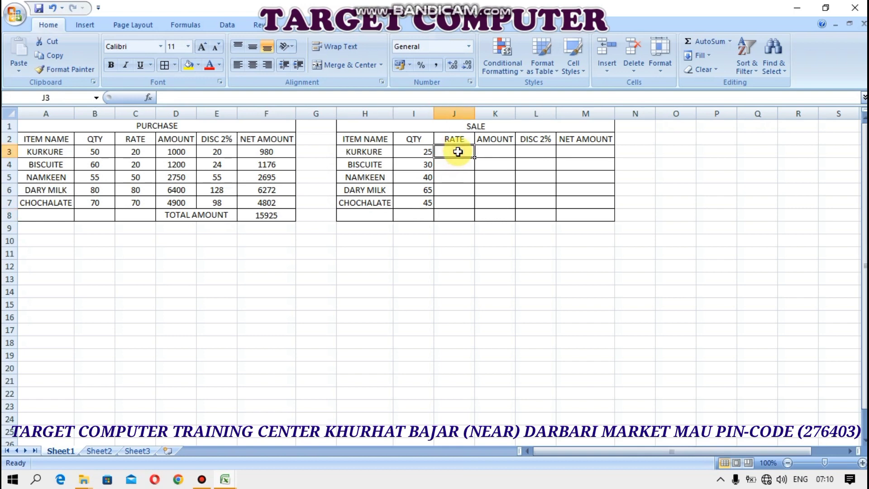
pyautogui.write('25')
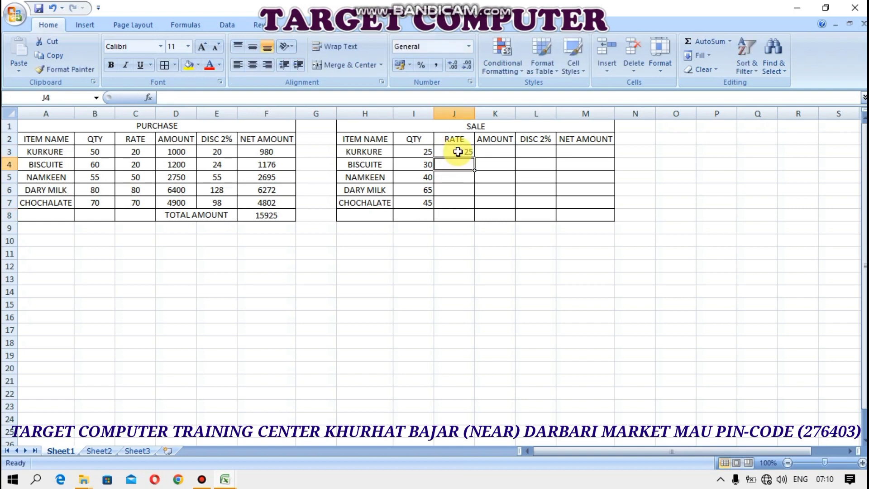
pyautogui.write('25')
pyautogui.press('Return')
pyautogui.write('55')
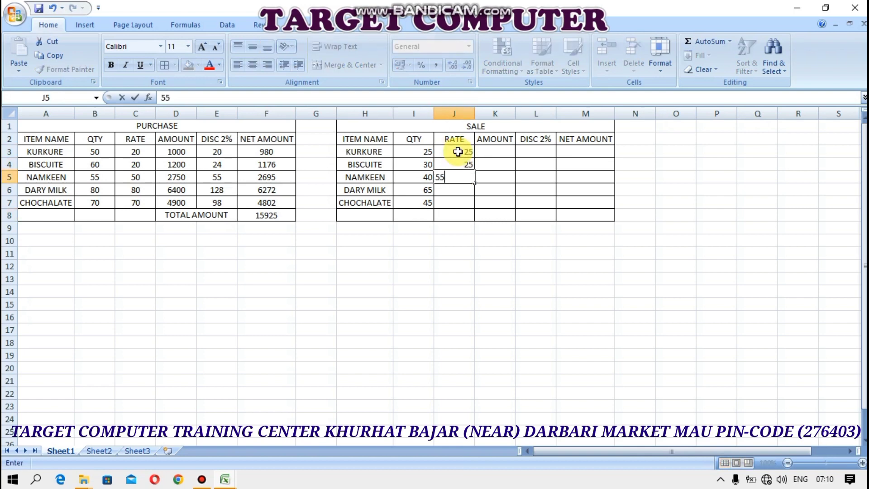
pyautogui.press('Return')
pyautogui.write('5')
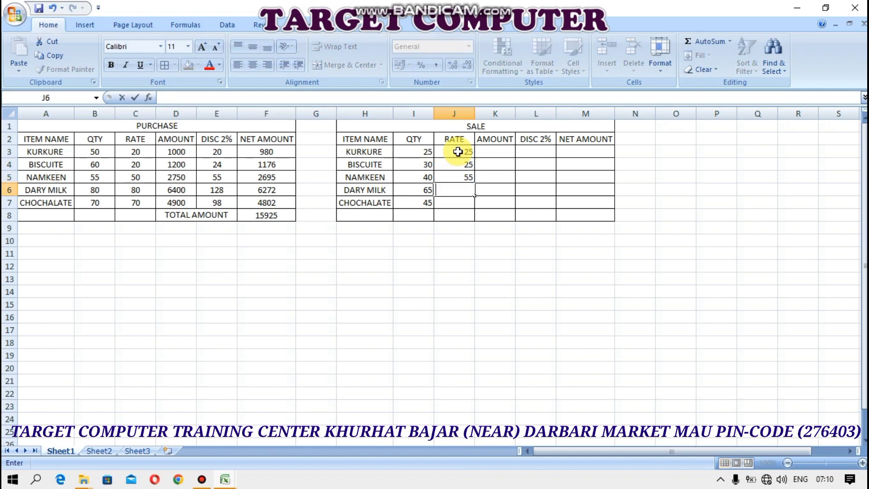
pyautogui.write('85')
pyautogui.press('Return')
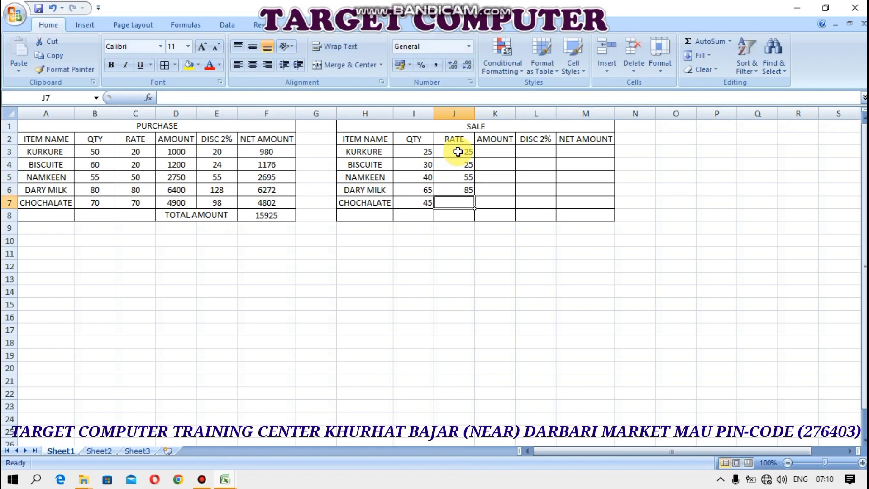
pyautogui.write('75')
pyautogui.press('Return')
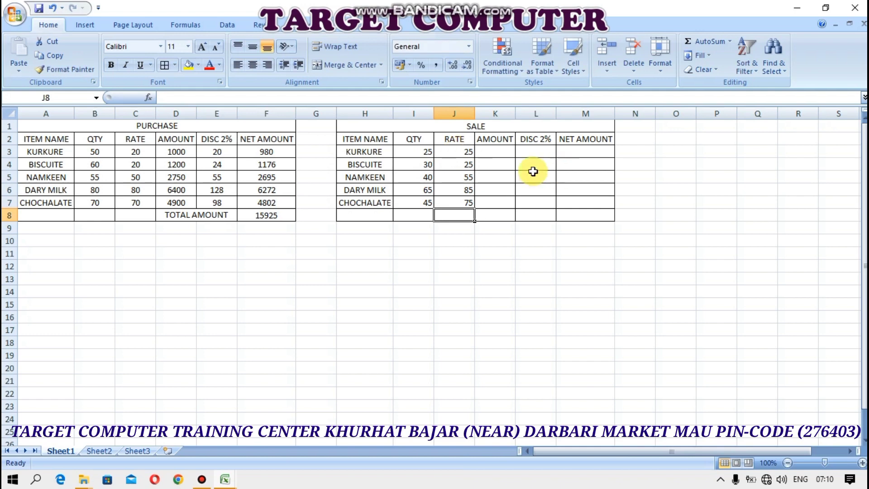
# Compute AMOUNT as =I3*J3 in K3 and fill it down to K7
pyautogui.click(495, 149)
pyautogui.write('=')
pyautogui.click(410, 153)
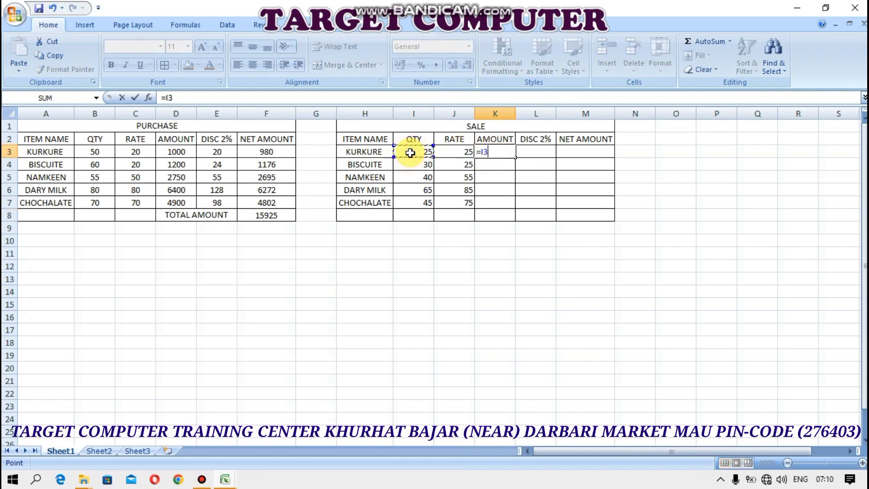
pyautogui.write('*')
pyautogui.click(446, 152)
pyautogui.press('Return')
pyautogui.click(498, 151)
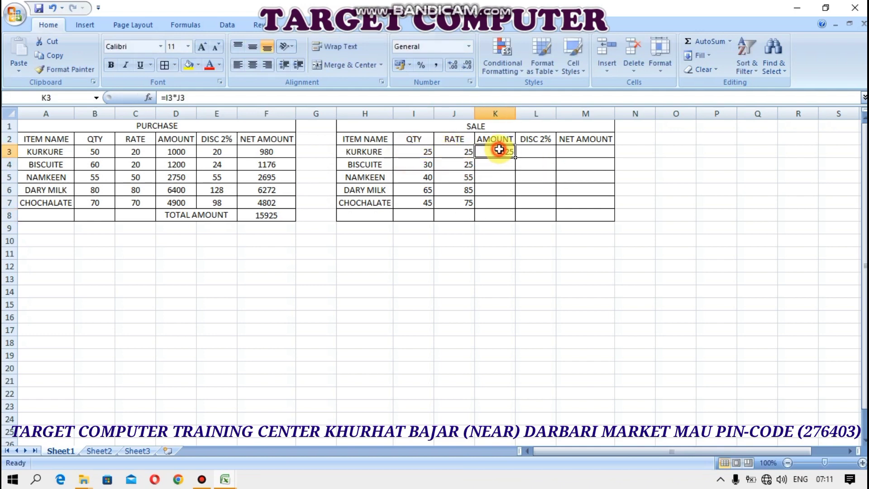
pyautogui.doubleClick(514, 157)
pyautogui.click(525, 152)
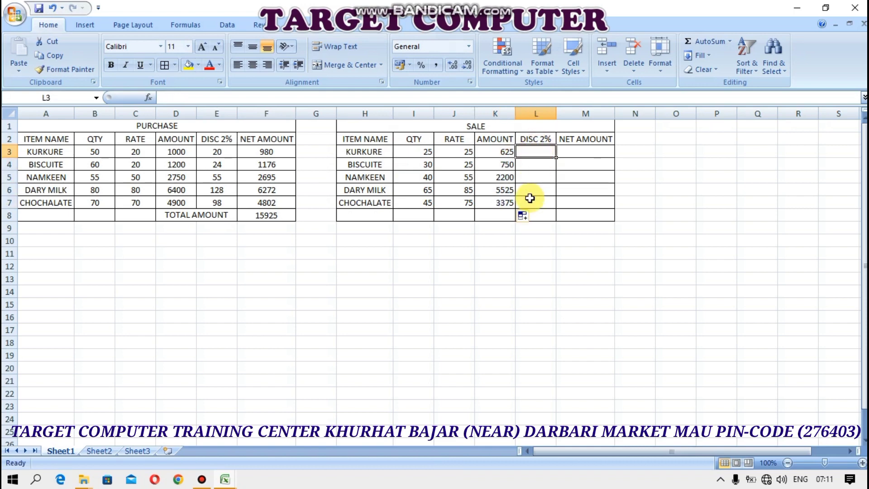
# Rename the L2 heading to DISC 1.5% and widen column L to fit
pyautogui.write('=')
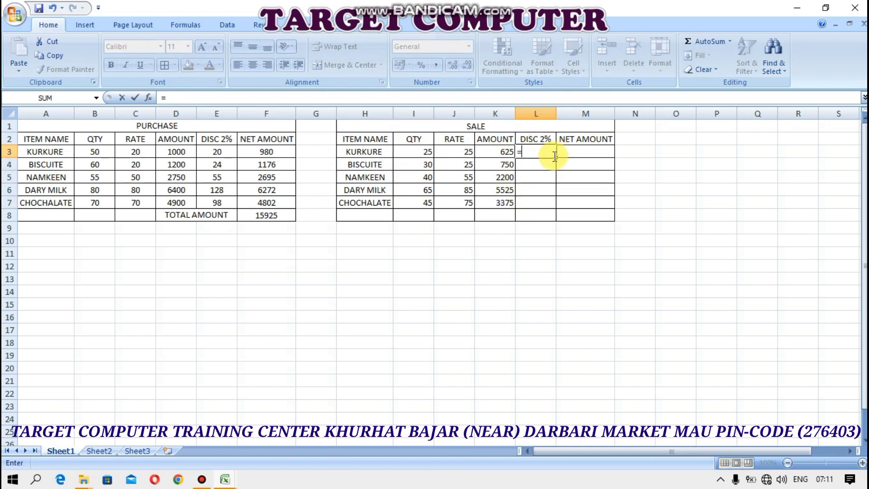
pyautogui.press('BackSpace')
pyautogui.doubleClick(544, 139)
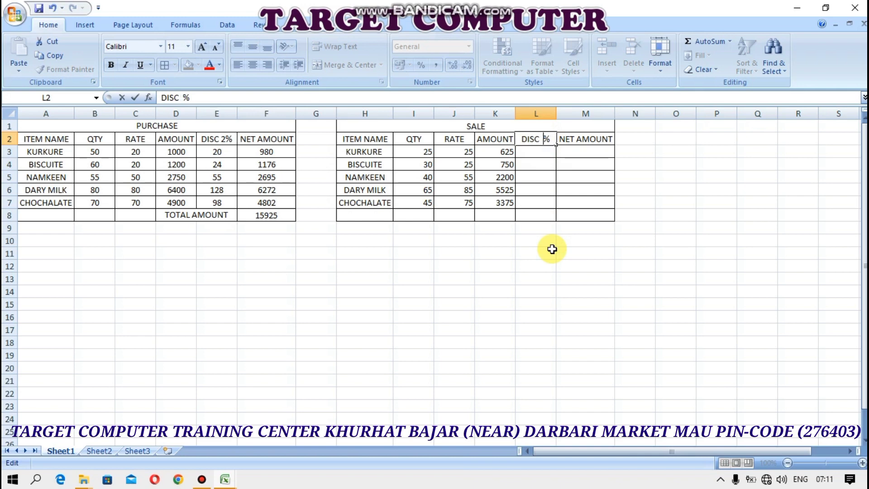
pyautogui.write('1.5')
pyautogui.press('Return')
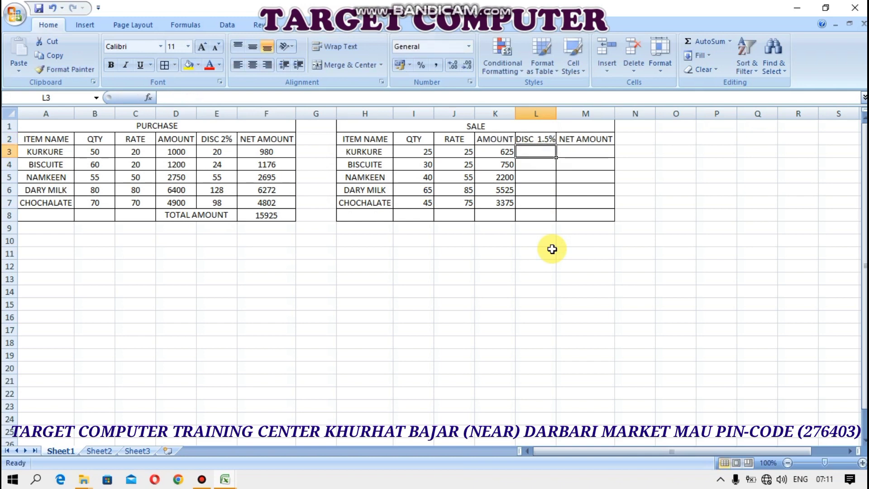
pyautogui.moveTo(555, 114); pyautogui.dragTo(557, 117)
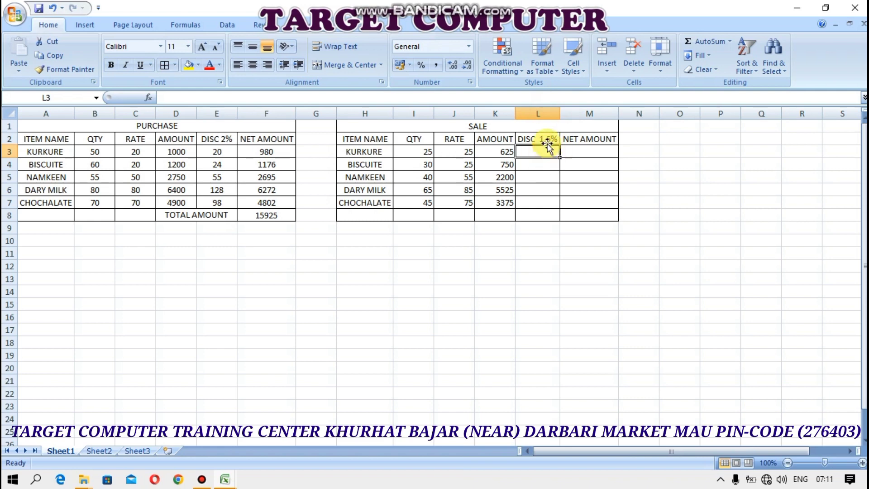
# Enter the discount formula =K3*1.5% in L3, fill it down, and round to whole numbers
pyautogui.write('=')
pyautogui.click(489, 156)
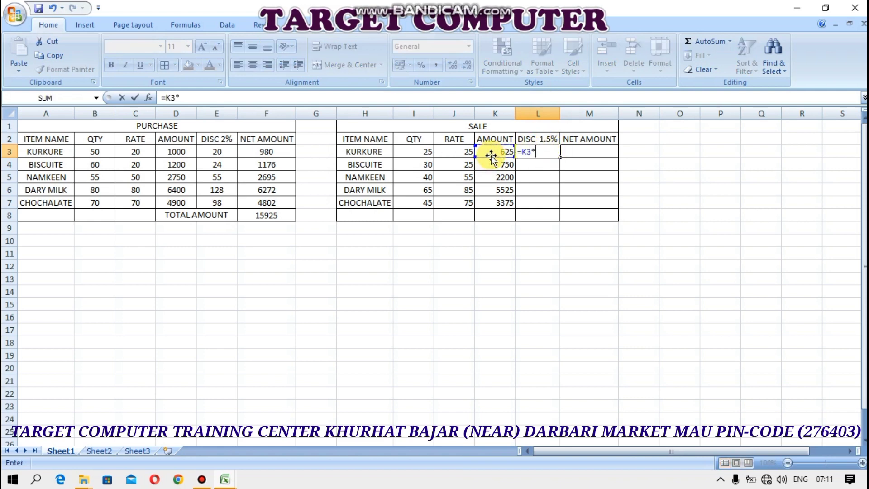
pyautogui.write('*1.5%')
pyautogui.press('Return')
pyautogui.click(555, 154)
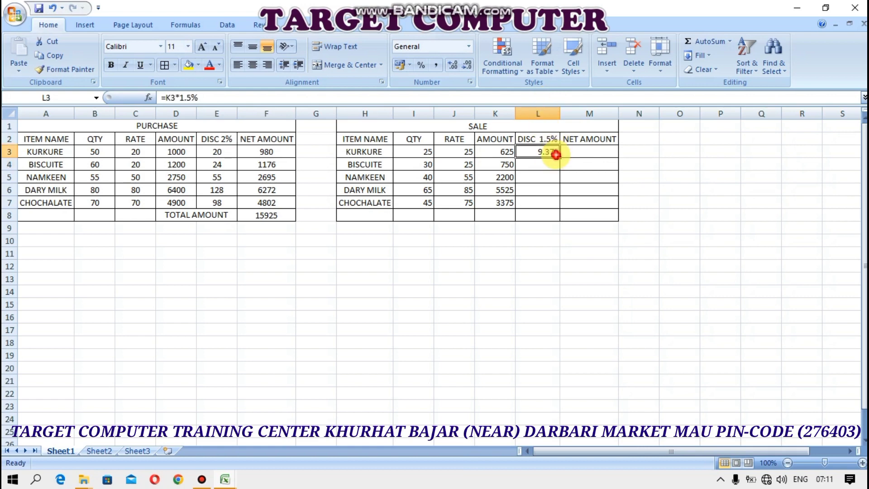
pyautogui.doubleClick(559, 156)
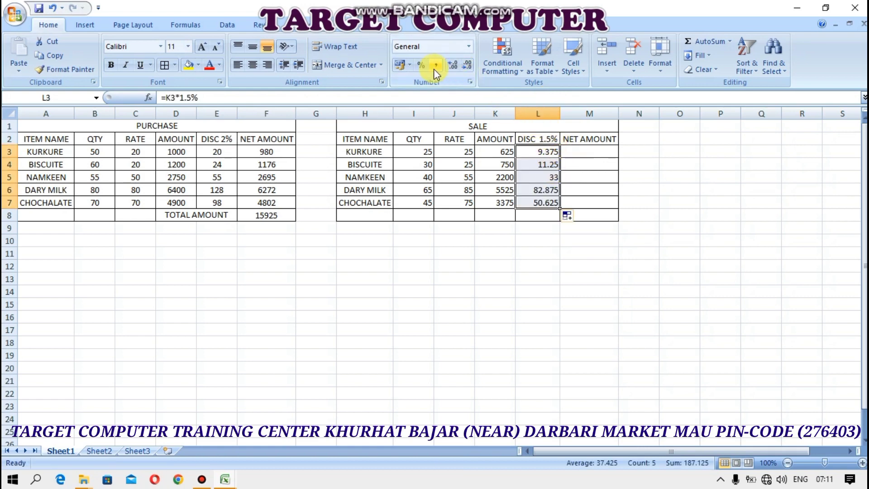
pyautogui.click(457, 64)
pyautogui.click(458, 64)
pyautogui.click(467, 64)
pyautogui.click(466, 65)
pyautogui.click(466, 64)
pyautogui.click(467, 65)
pyautogui.click(467, 65)
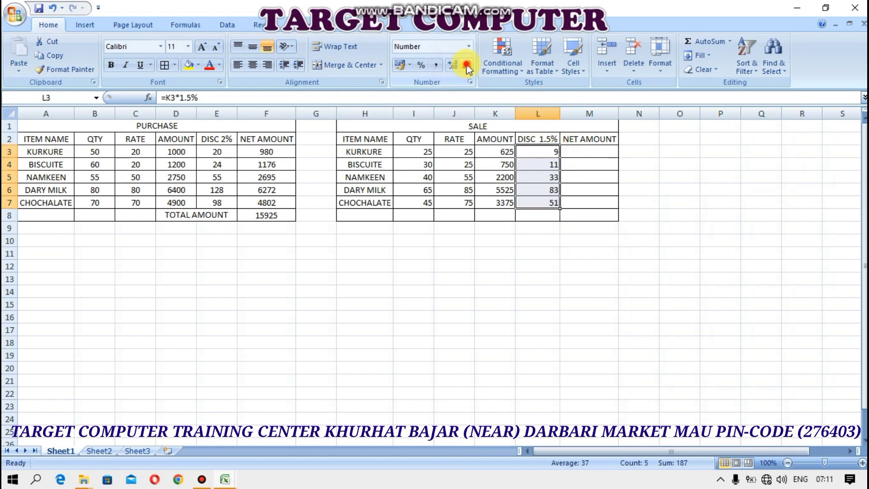
# Enter NET AMOUNT =K3-L3 in M3, fill it to M7, and merge K8:L8
pyautogui.click(597, 153)
pyautogui.write('=')
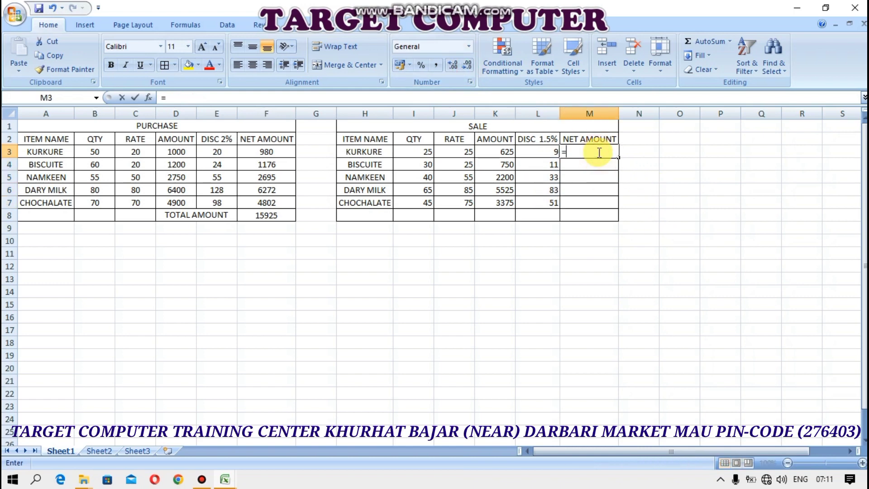
pyautogui.click(499, 151)
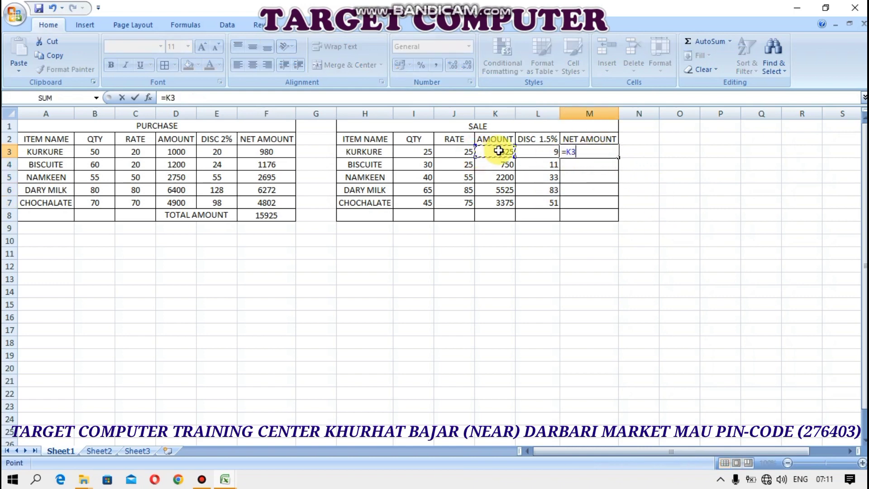
pyautogui.click(535, 152)
pyautogui.press('Return')
pyautogui.moveTo(619, 157); pyautogui.dragTo(620, 208)
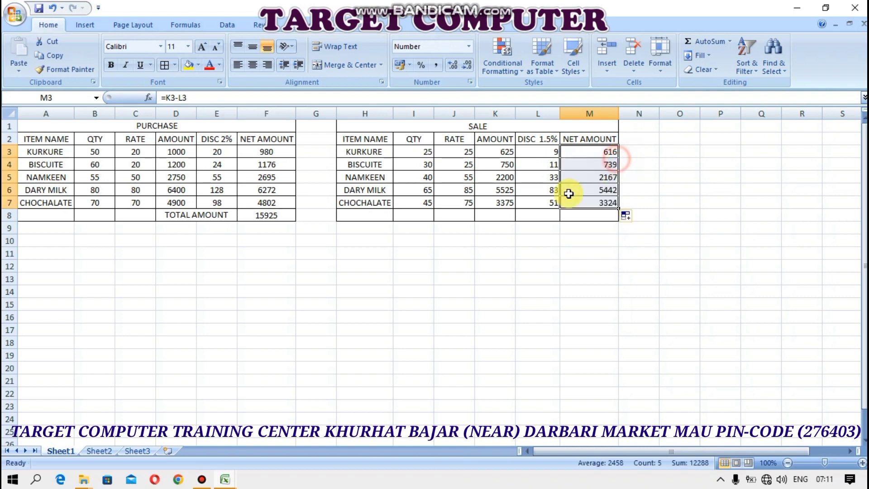
pyautogui.moveTo(502, 215); pyautogui.dragTo(539, 216)
pyautogui.click(365, 67)
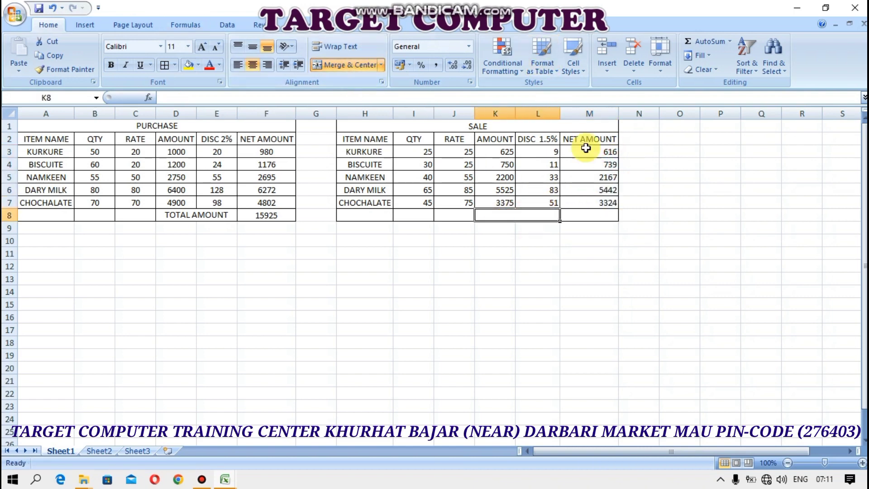
# Label merged K8:L8 as TOTAL AMOUNT, correcting the AMMOUNT typo
pyautogui.write('TOTAL A')
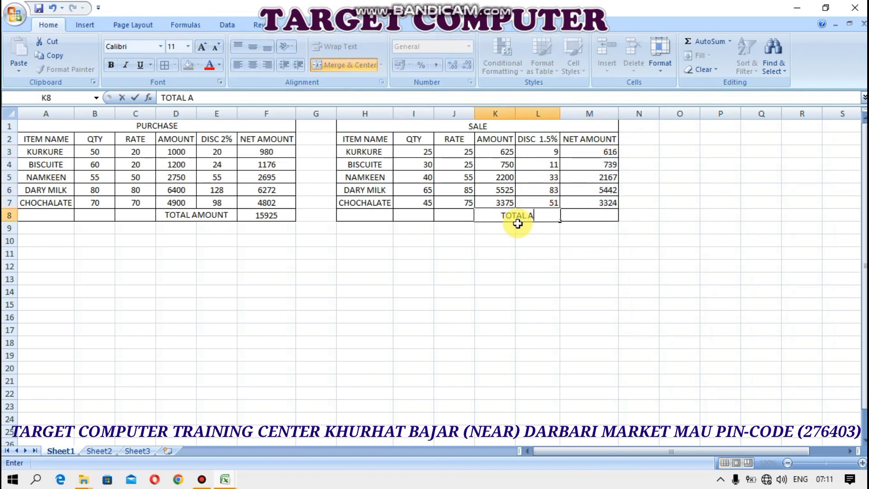
pyautogui.write('MMOUNT')
pyautogui.press('Return')
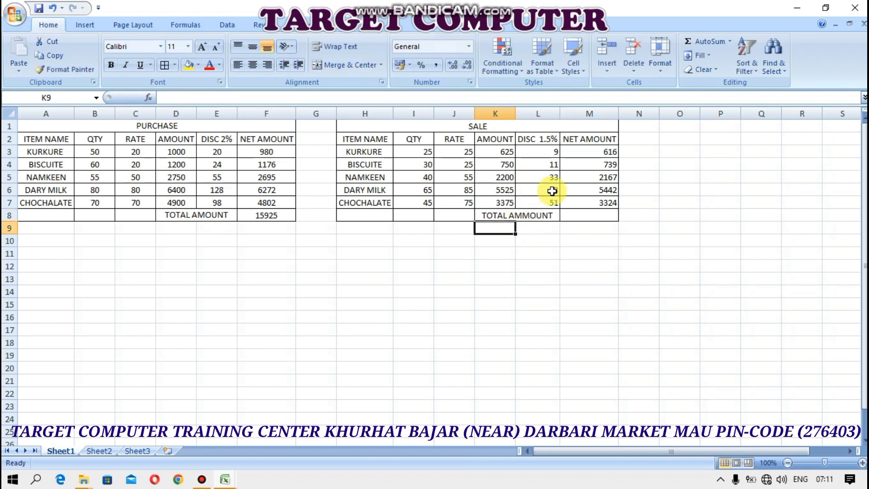
pyautogui.doubleClick(524, 216)
pyautogui.press('BackSpace')
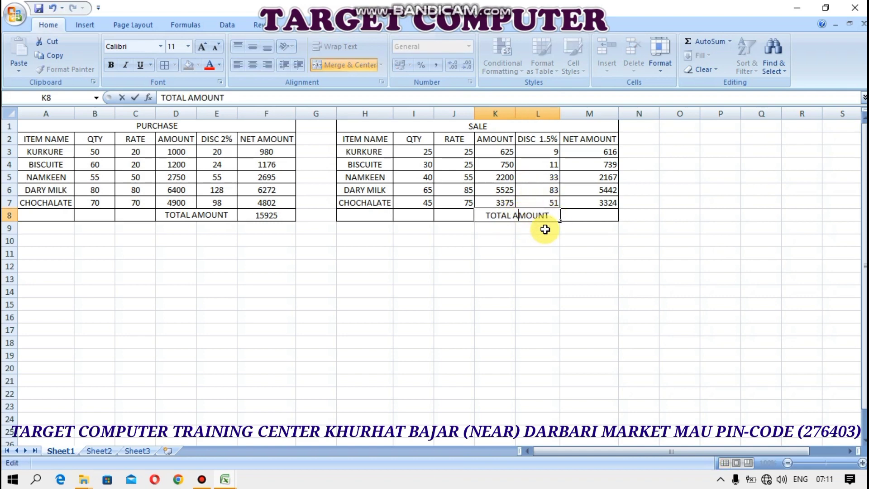
pyautogui.press('Return')
# Total the net amounts with =SUM(M3:M7) in M8, giving 12288
pyautogui.click(570, 212)
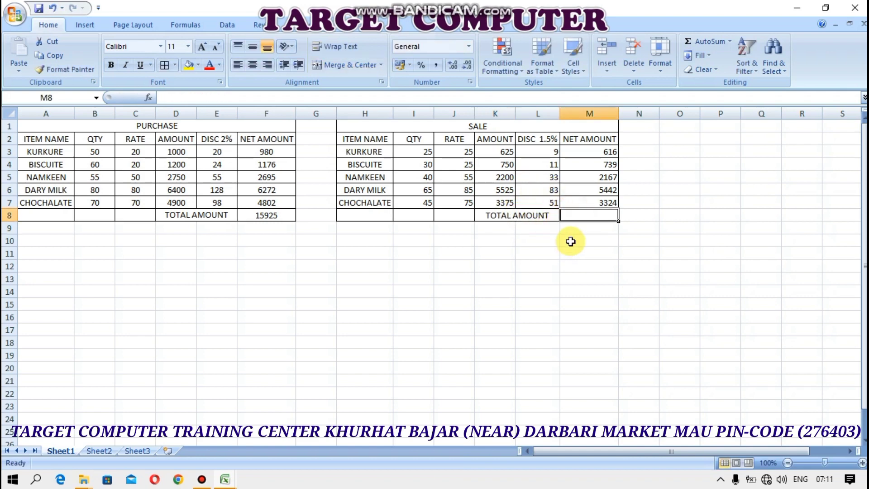
pyautogui.write('=SUM(')
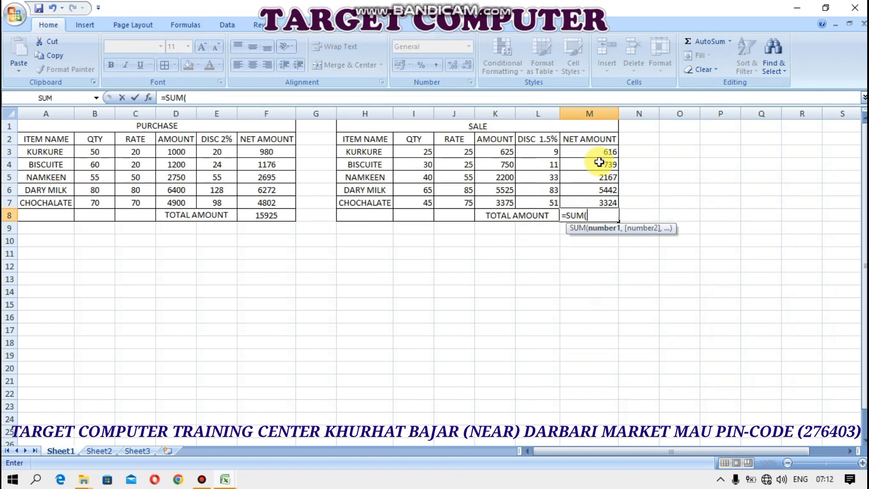
pyautogui.moveTo(602, 153); pyautogui.dragTo(608, 198)
pyautogui.press('Return')
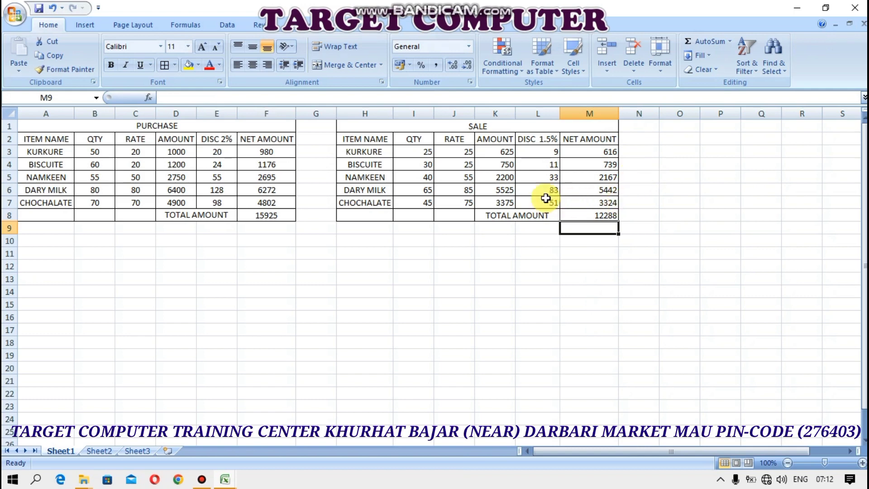
# Border A10:D17, center it vertically, and merge A10:D10 as the STOCK STORE title
pyautogui.moveTo(68, 241); pyautogui.dragTo(187, 325)
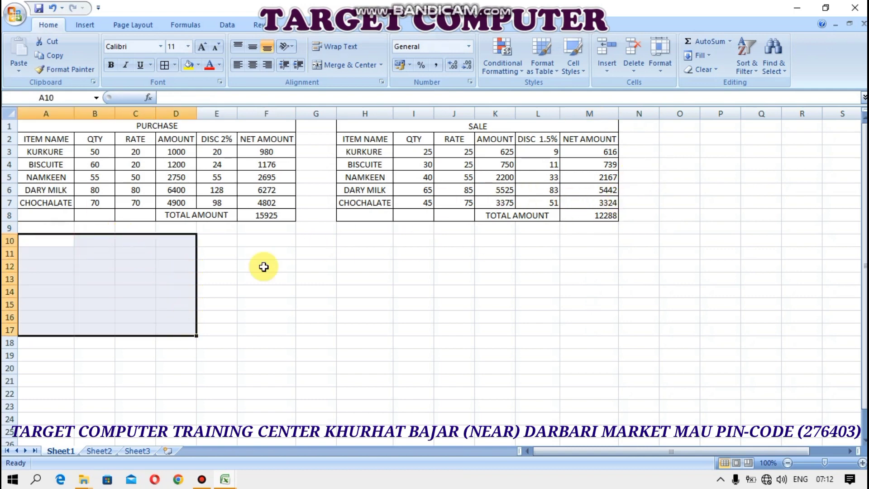
pyautogui.click(164, 64)
pyautogui.click(253, 50)
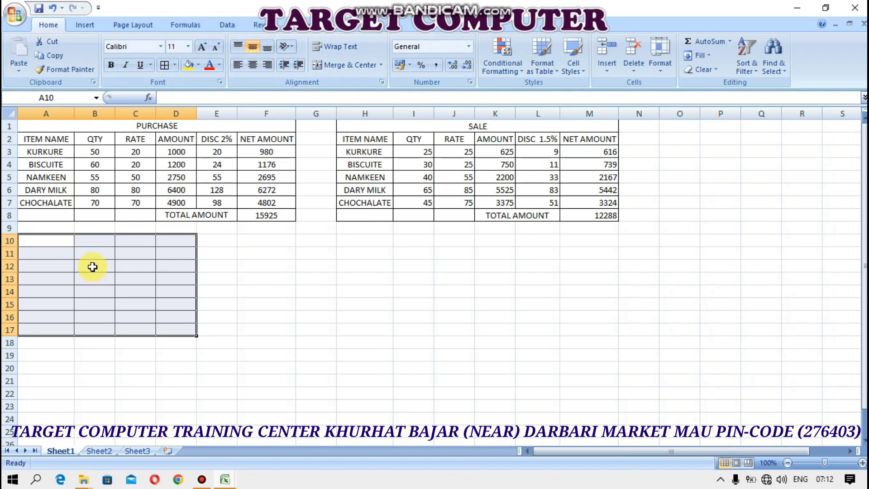
pyautogui.moveTo(61, 240); pyautogui.dragTo(185, 241)
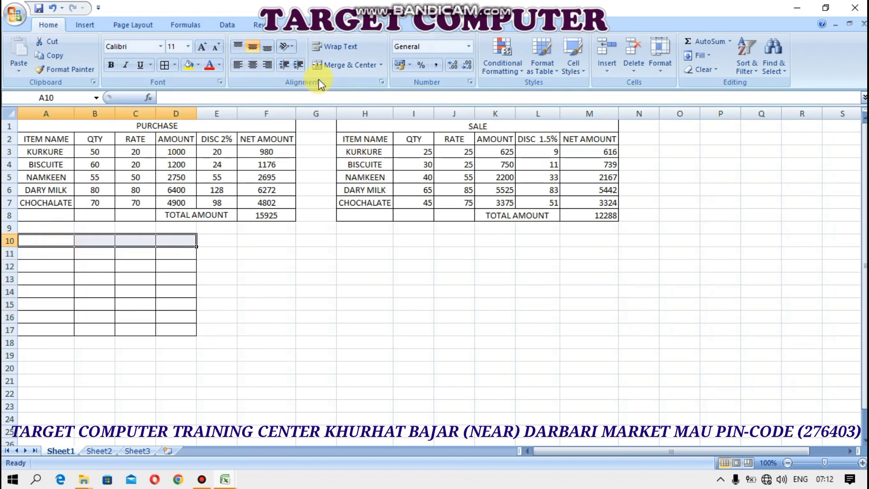
pyautogui.click(348, 64)
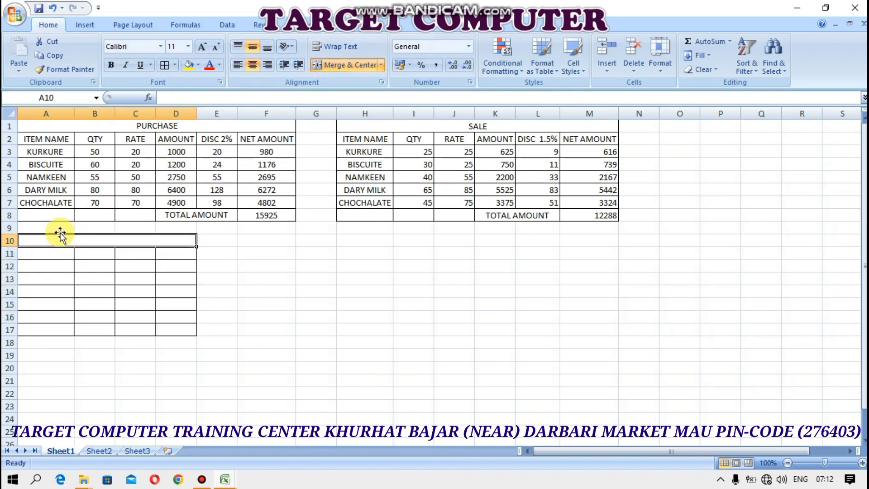
pyautogui.write('STOCK STORE')
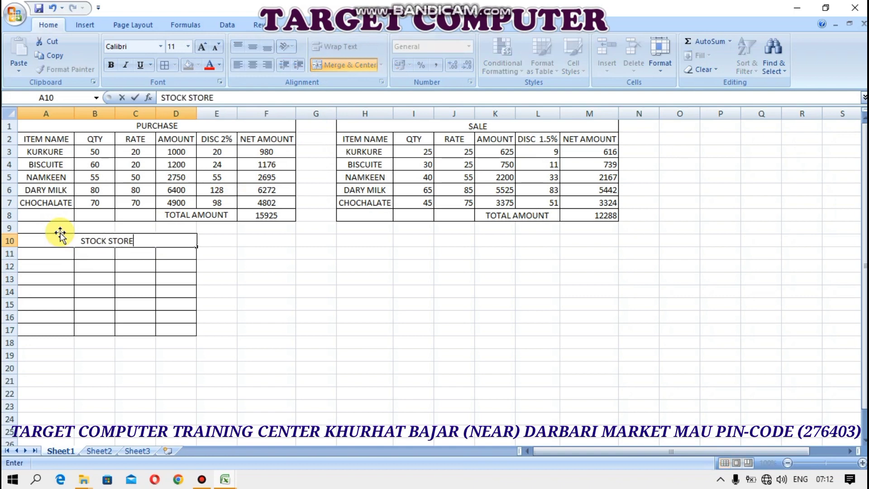
pyautogui.press('Return')
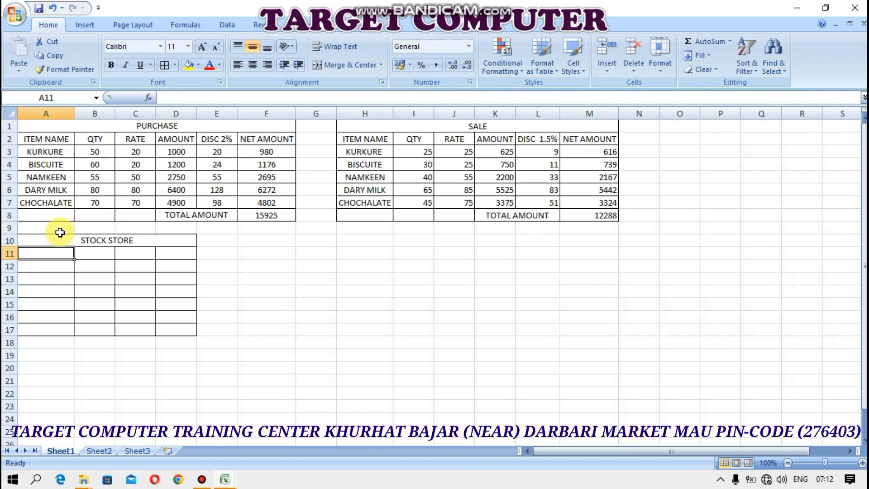
# Enter headings PRODUCT NAME, P. QTY and SALE QTY, undoing an accidental overwrite of A11
pyautogui.write('PRODUCT NAME')
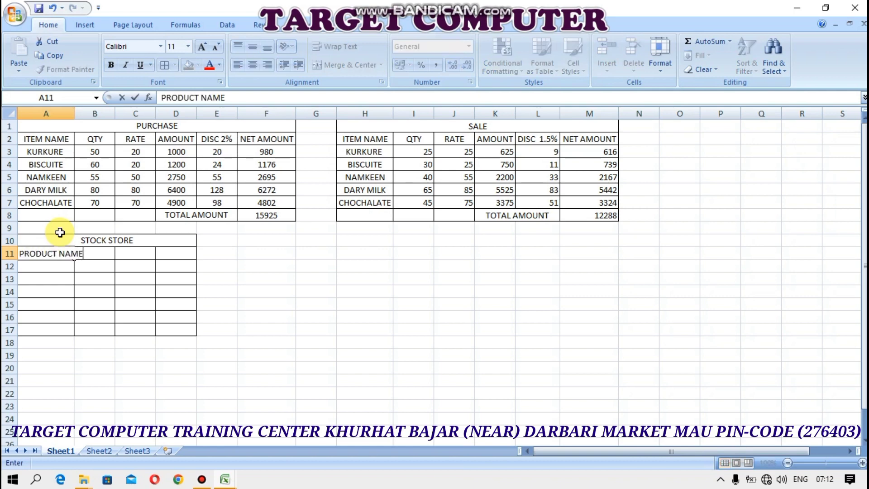
pyautogui.press('Tab')
pyautogui.write('P')
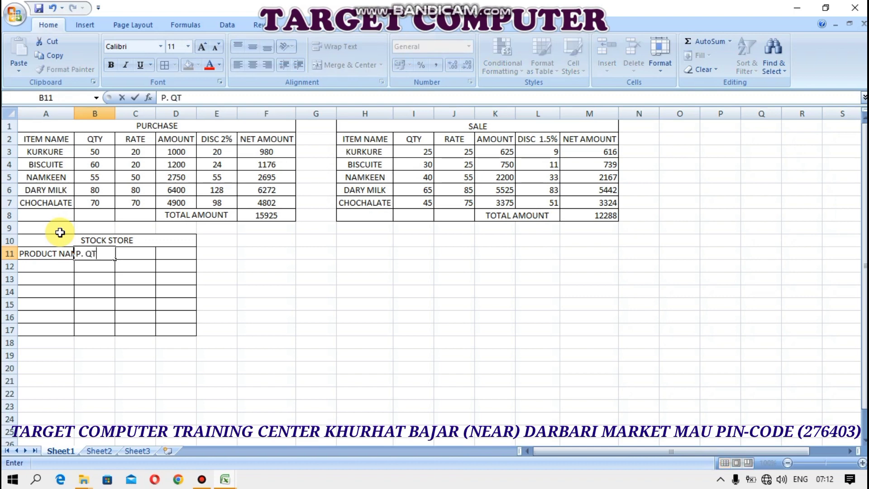
pyautogui.press('Tab')
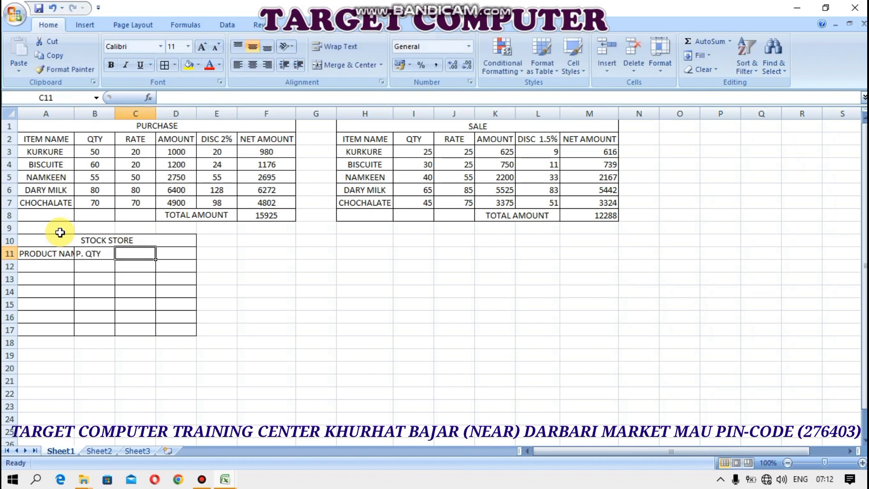
pyautogui.write('SALE QTY')
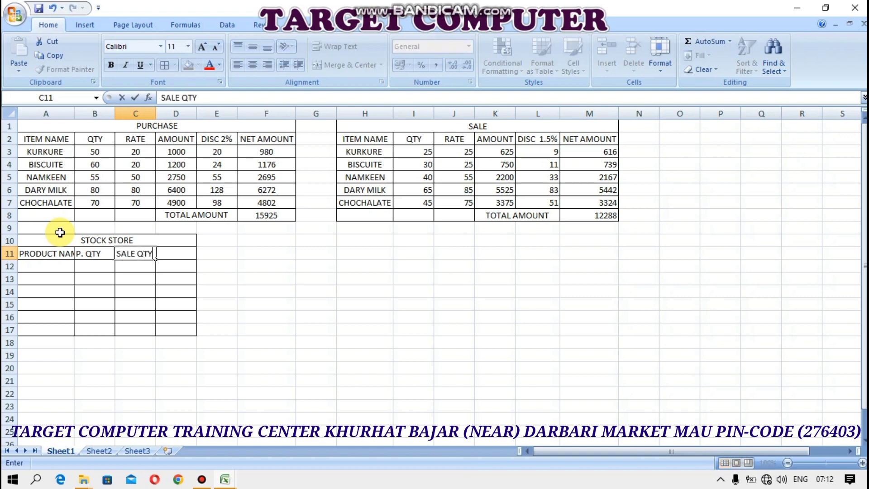
pyautogui.press('Return')
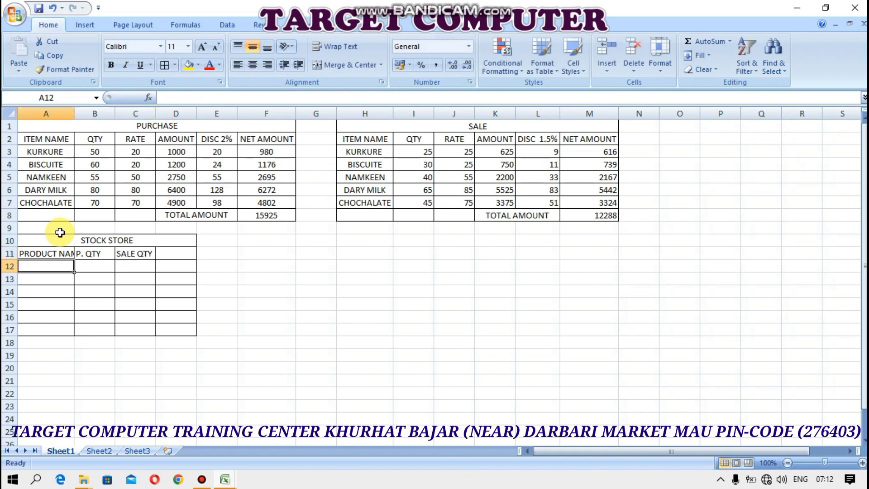
pyautogui.press('Up')
pyautogui.write('0')
pyautogui.press('Right')
pyautogui.press('Right')
pyautogui.press('Right')
pyautogui.press('Left')
pyautogui.press('Left')
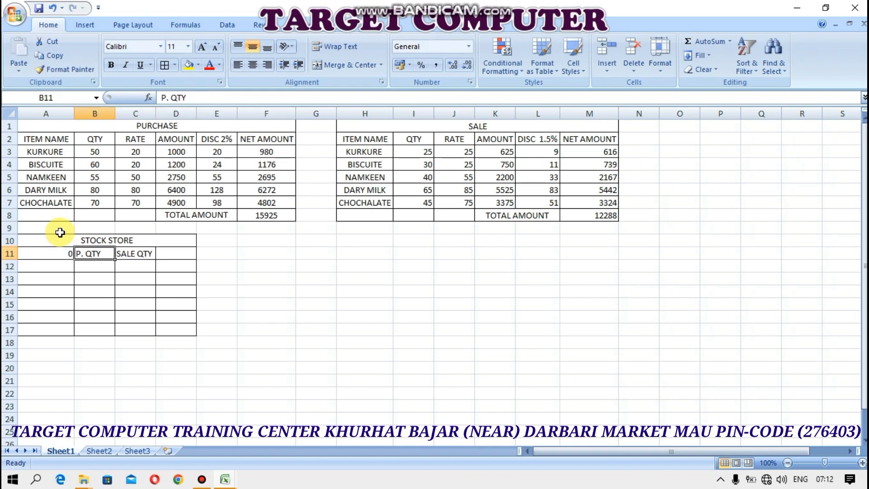
pyautogui.press('Left')
pyautogui.hotkey('ctrl', 'z')
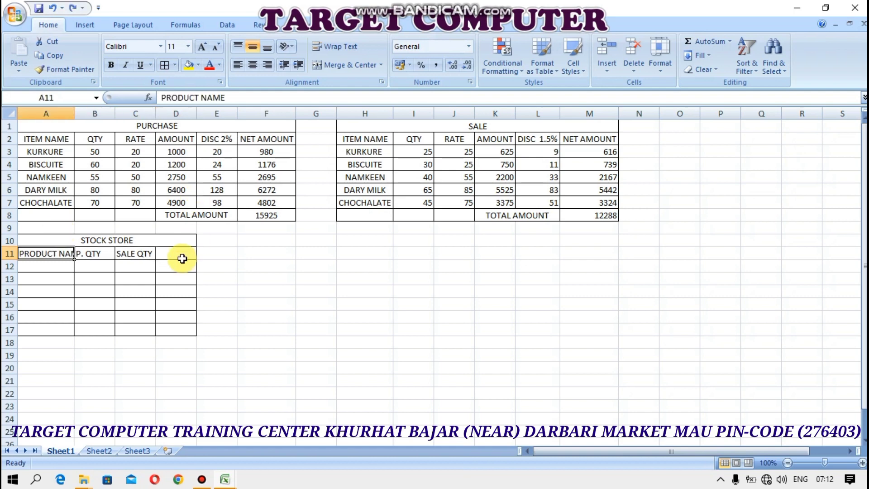
# Add the TOTAL QTY heading in D11 and autofit columns D and A
pyautogui.click(182, 256)
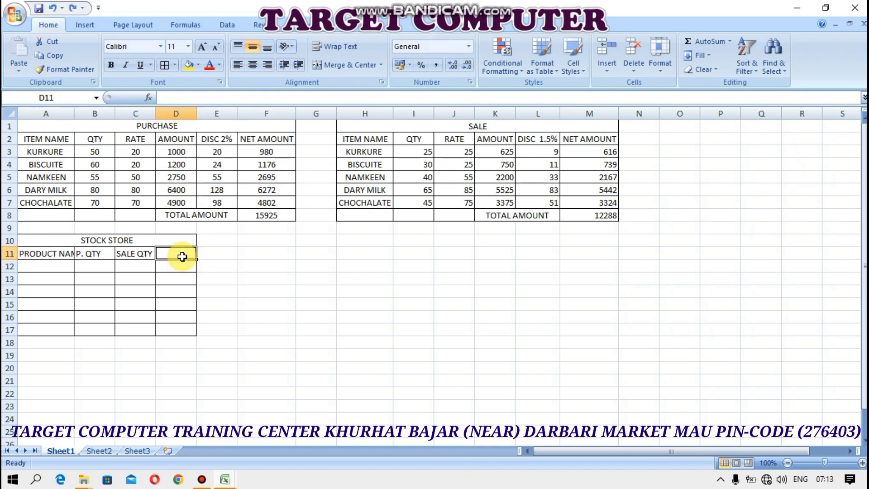
pyautogui.write('TOTAL')
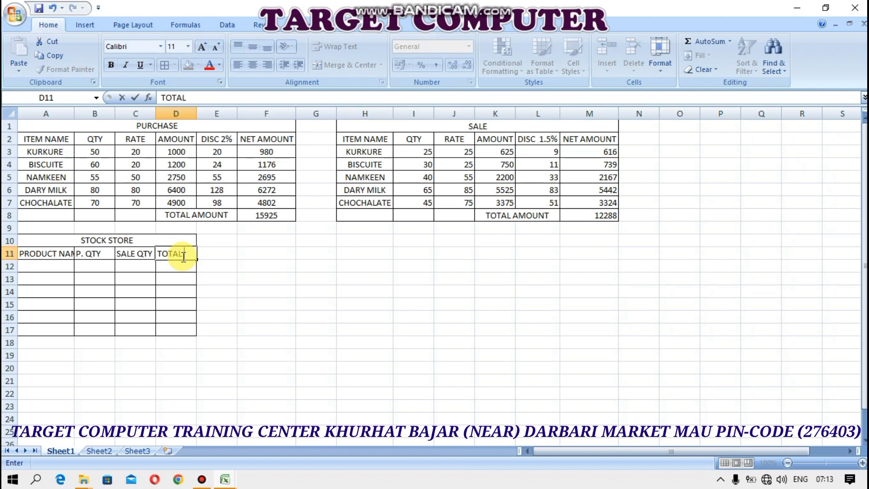
pyautogui.write(' QTY')
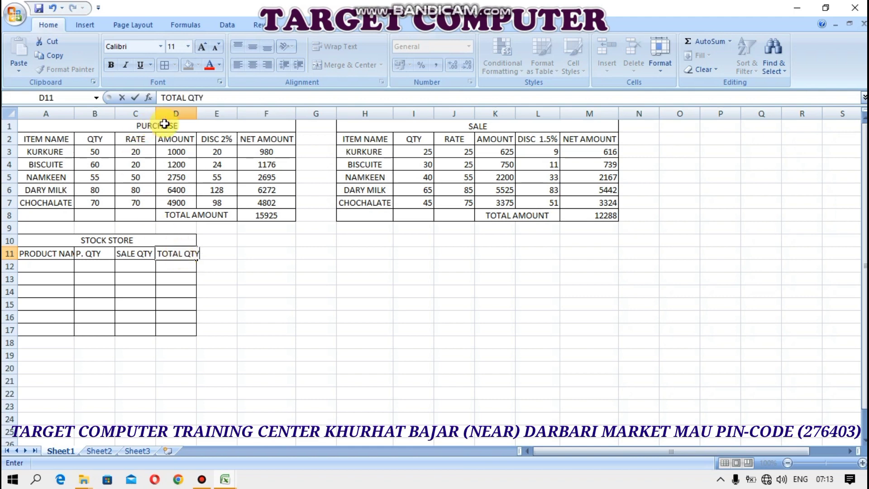
pyautogui.press('Tab')
pyautogui.press('Down')
pyautogui.doubleClick(197, 115)
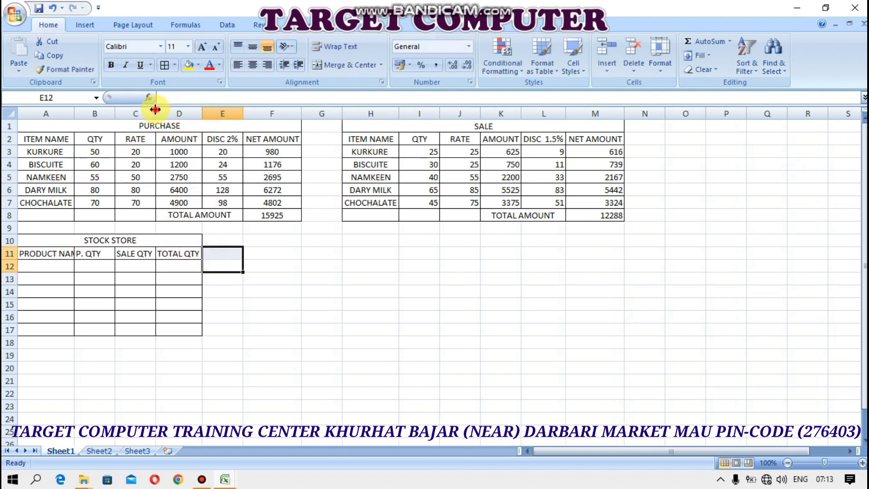
pyautogui.doubleClick(75, 112)
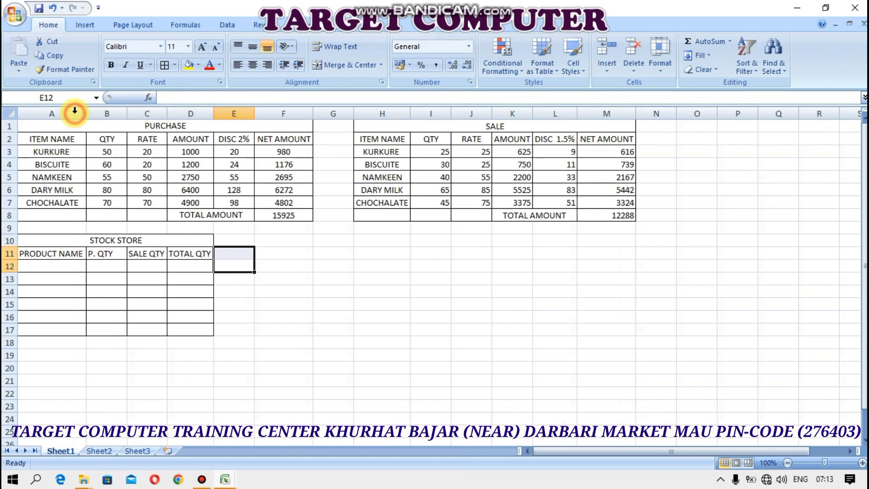
# Copy the five item names and purchase quantities from PURCHASE into A12 and B12
pyautogui.click(71, 264)
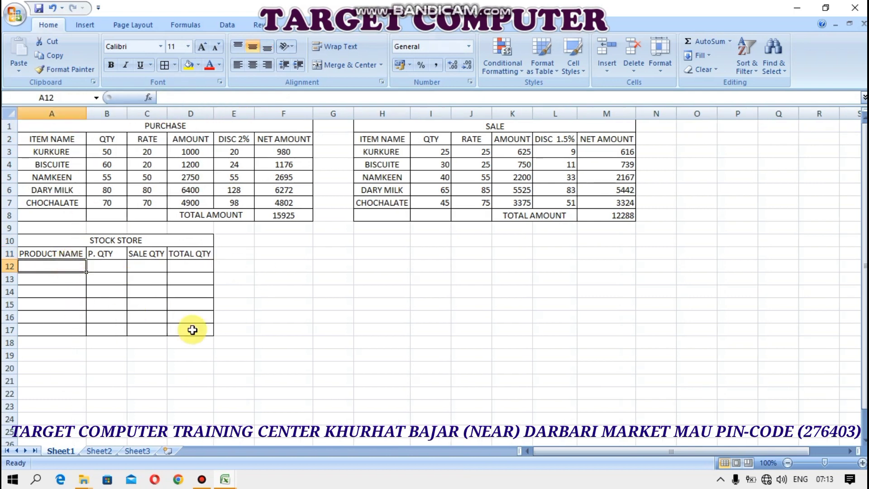
pyautogui.moveTo(57, 152); pyautogui.dragTo(69, 219)
pyautogui.hotkey('ctrl', 'c')
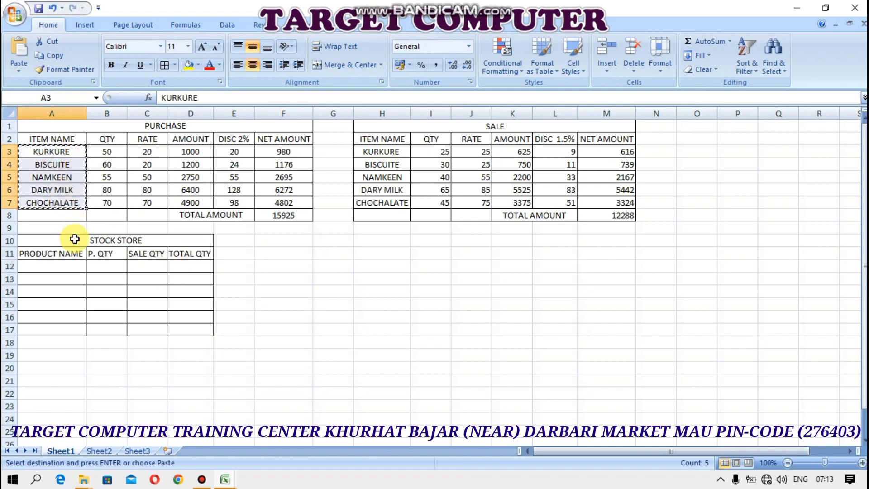
pyautogui.click(63, 267)
pyautogui.hotkey('ctrl', 'v')
pyautogui.click(113, 266)
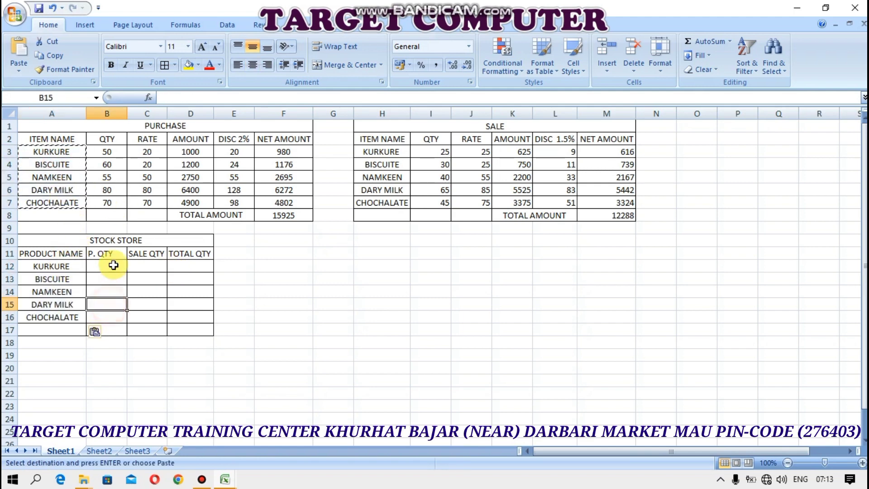
pyautogui.moveTo(111, 148); pyautogui.dragTo(111, 200)
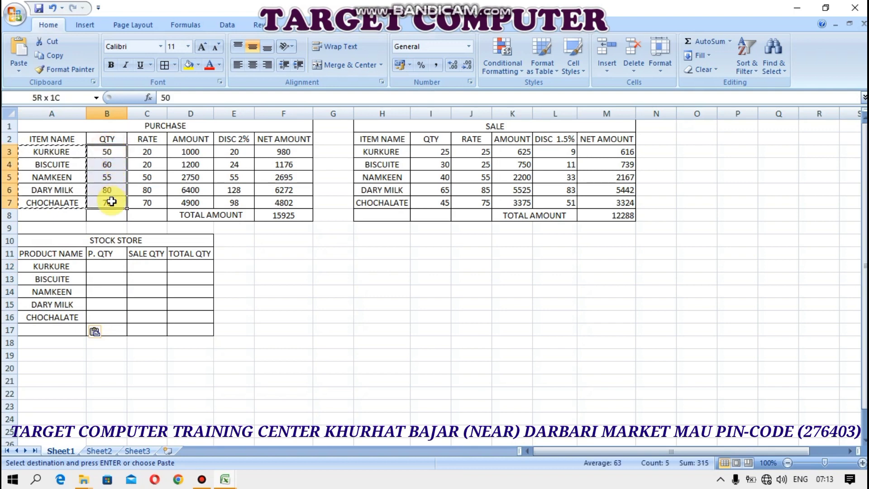
pyautogui.hotkey('ctrl', 'c')
pyautogui.click(111, 265)
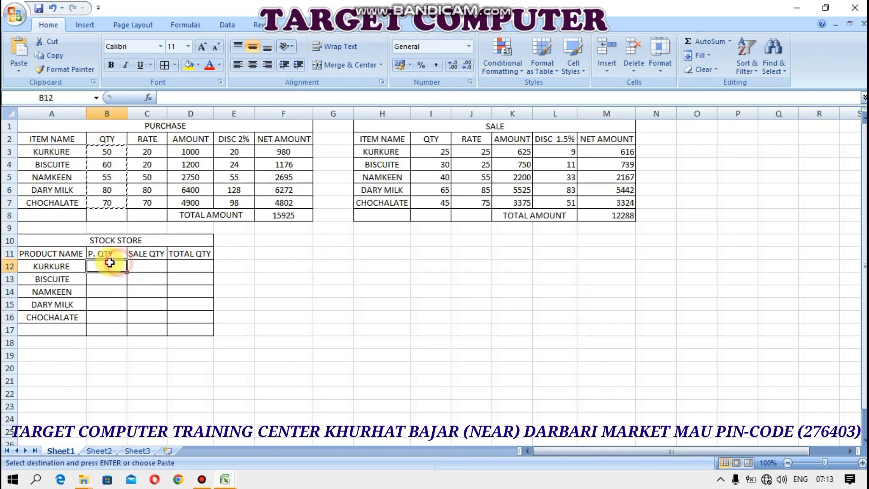
pyautogui.hotkey('ctrl', 'v')
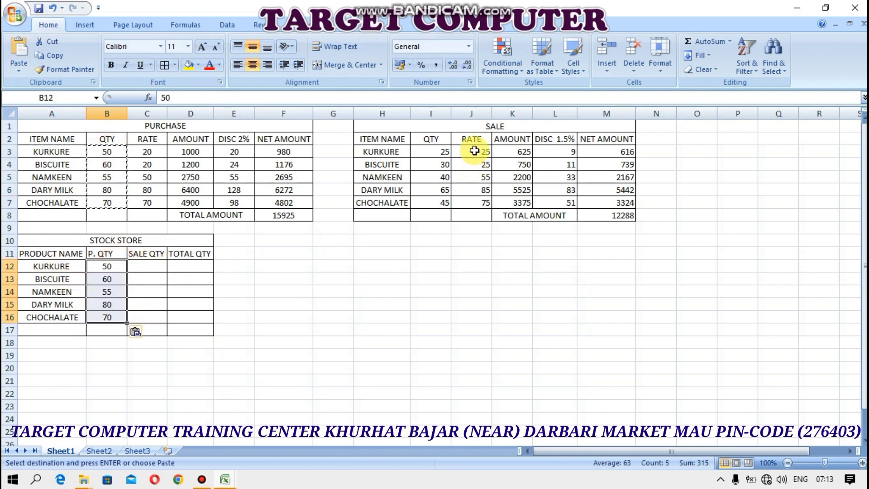
# Copy the five sale quantities from the SALE table into C12:C16
pyautogui.moveTo(446, 151); pyautogui.dragTo(446, 202)
pyautogui.hotkey('ctrl', 'c')
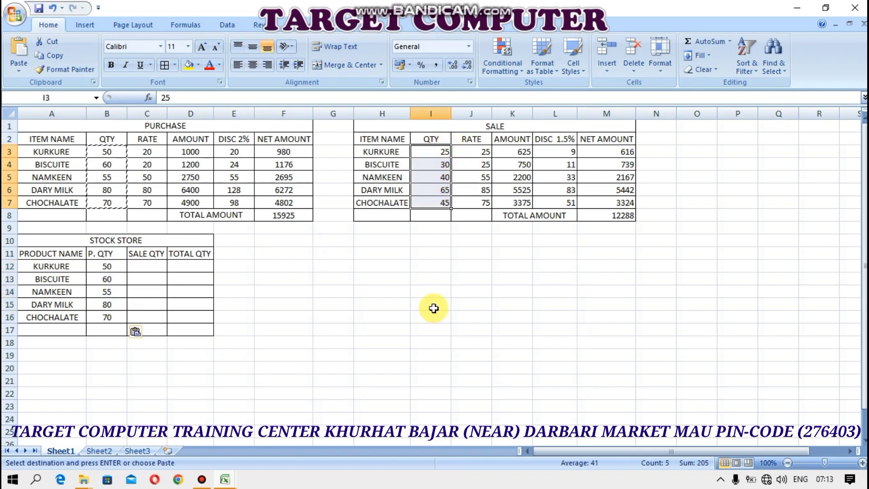
pyautogui.click(141, 264)
pyautogui.hotkey('ctrl', 'v')
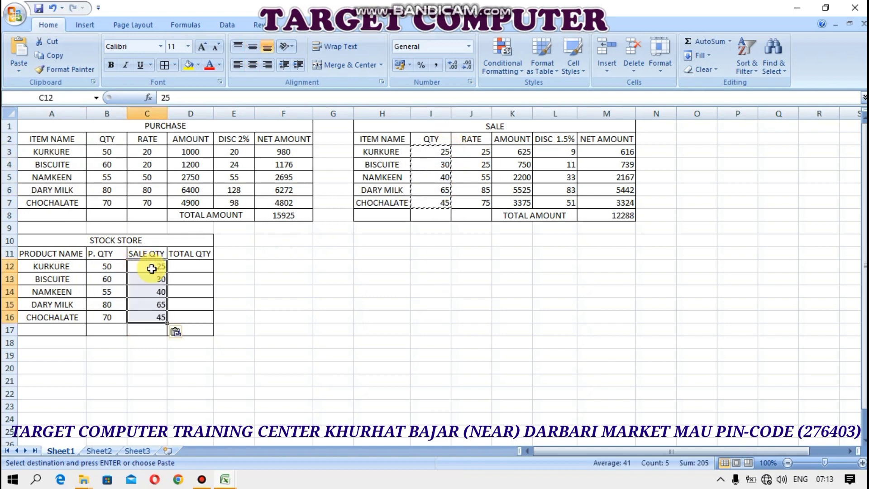
# Compute TOTAL QTY as =B12-C12 in D12 and fill it down to D16
pyautogui.click(192, 266)
pyautogui.write('=')
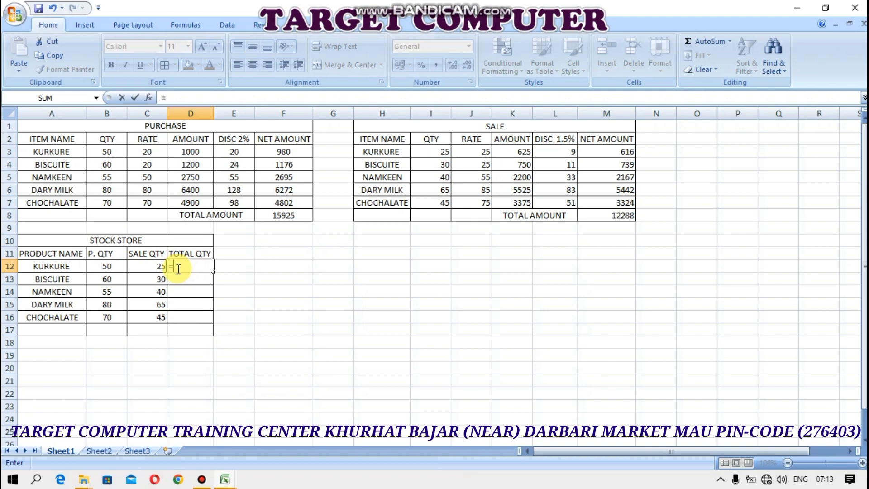
pyautogui.click(108, 266)
pyautogui.write('-')
pyautogui.click(158, 265)
pyautogui.press('Return')
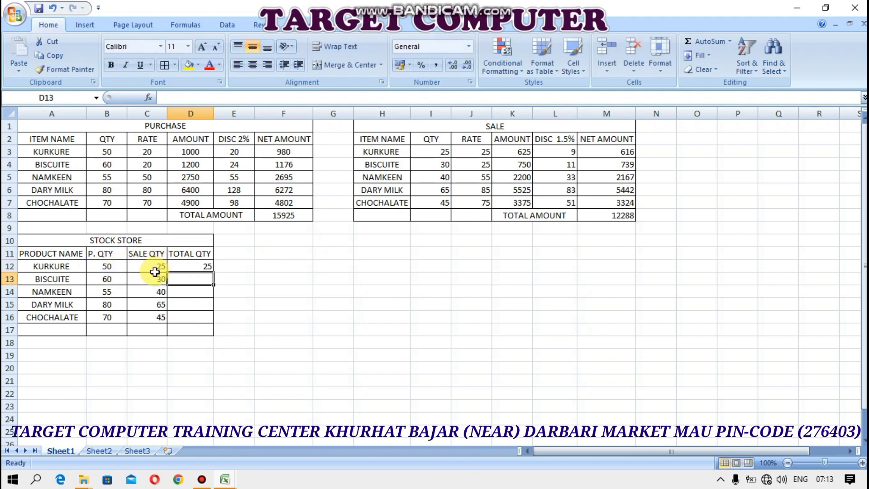
pyautogui.click(179, 266)
pyautogui.moveTo(217, 273); pyautogui.dragTo(209, 318)
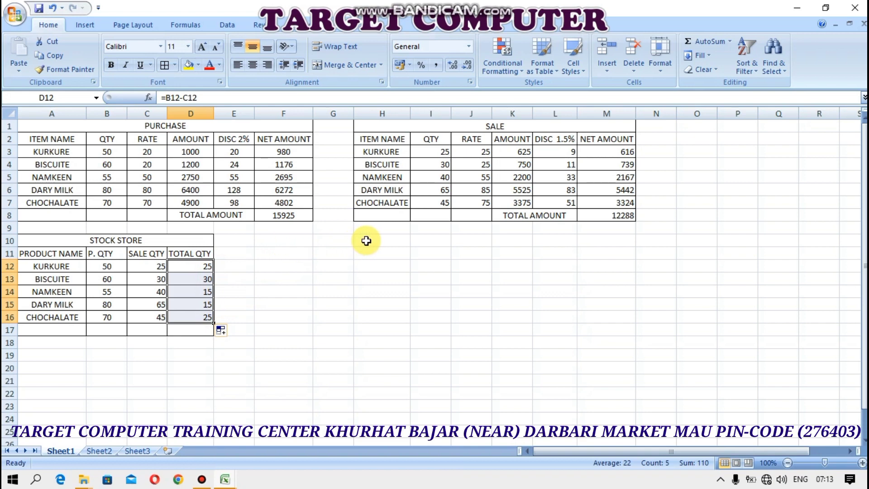
pyautogui.moveTo(364, 243); pyautogui.dragTo(462, 258)
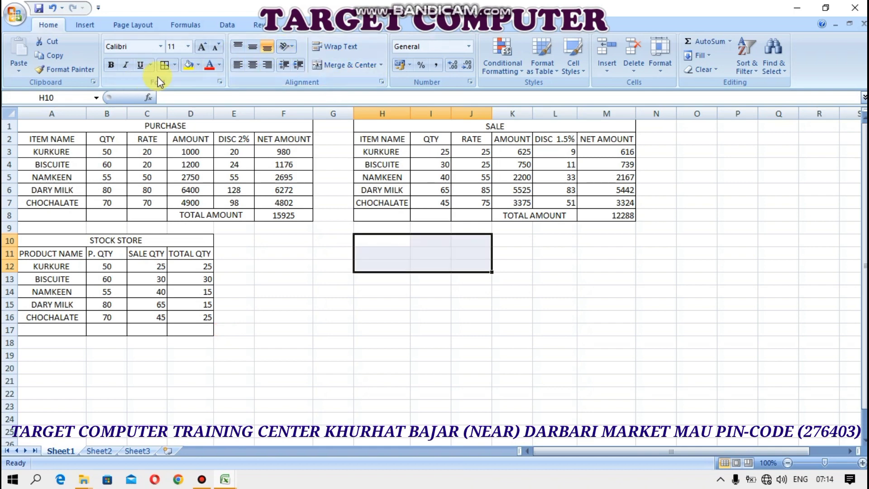
# Border and center the new table area, merging its top row titled LOSS & PROFIT
pyautogui.click(167, 67)
pyautogui.click(253, 46)
pyautogui.click(252, 65)
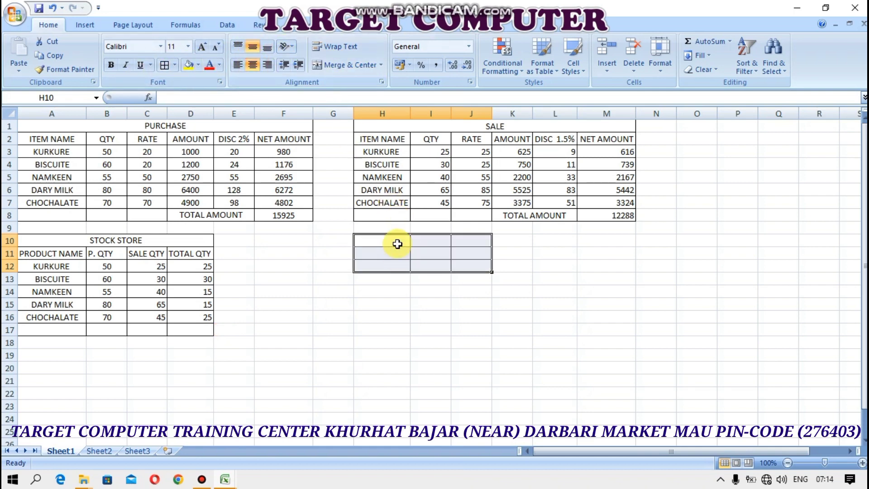
pyautogui.moveTo(401, 240); pyautogui.dragTo(466, 242)
pyautogui.click(345, 64)
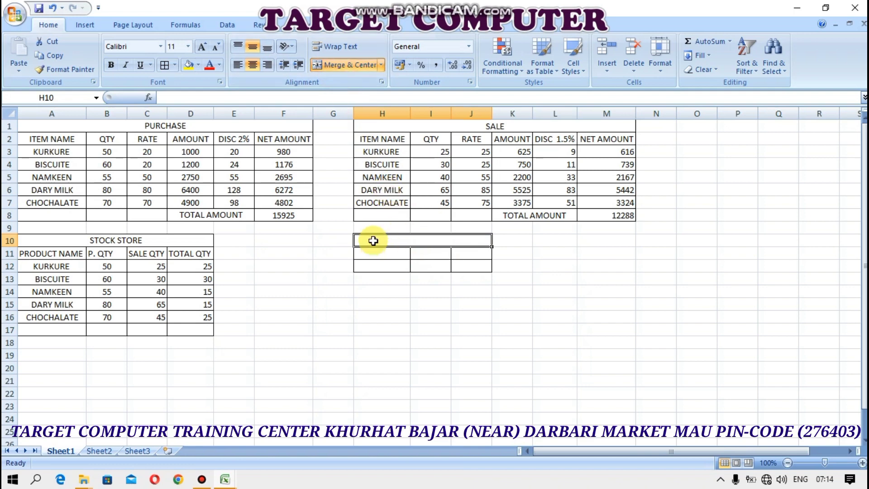
pyautogui.write('LOSS & PROFIT')
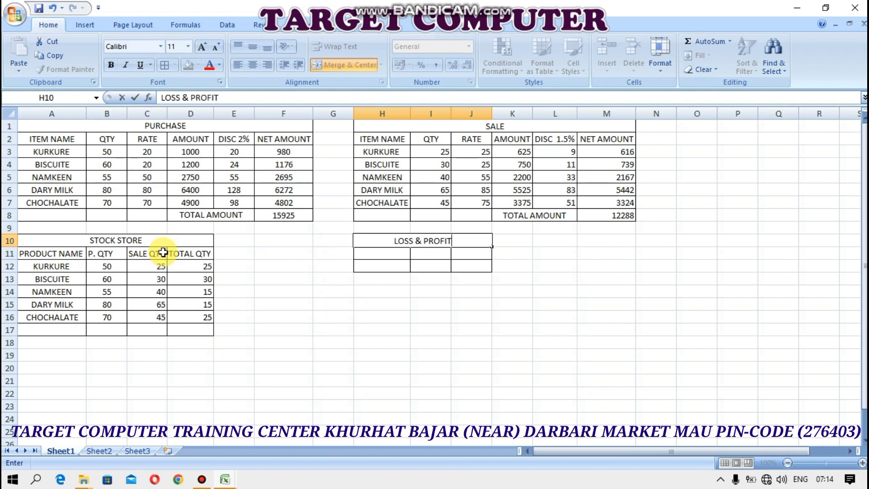
pyautogui.press('Return')
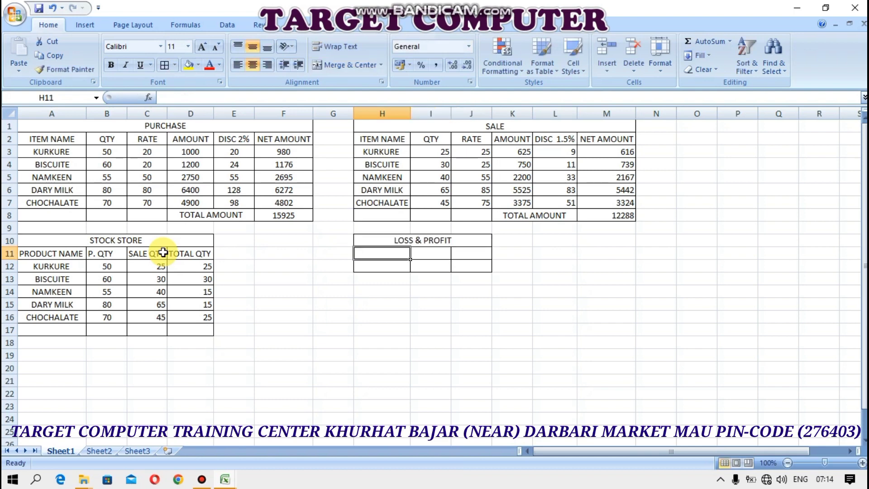
# Enter TOTAL PURCHASE and TOTAL SALE headings and autofit their columns
pyautogui.write('TO')
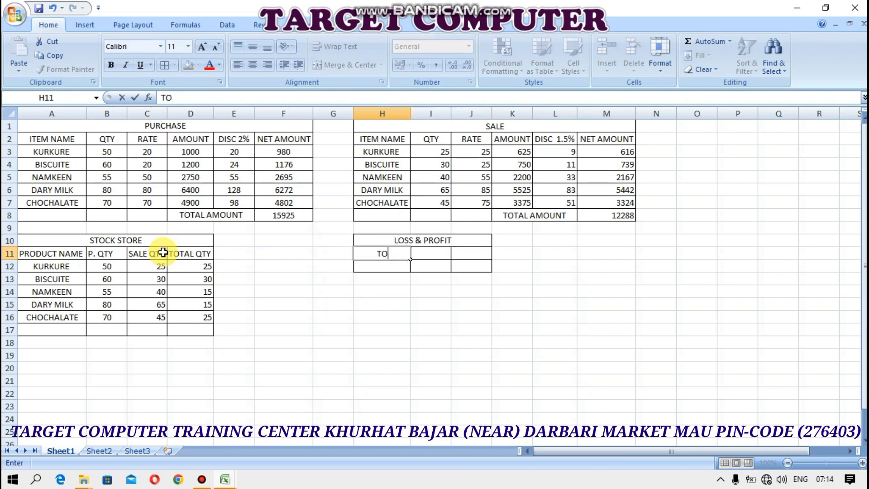
pyautogui.write('T')
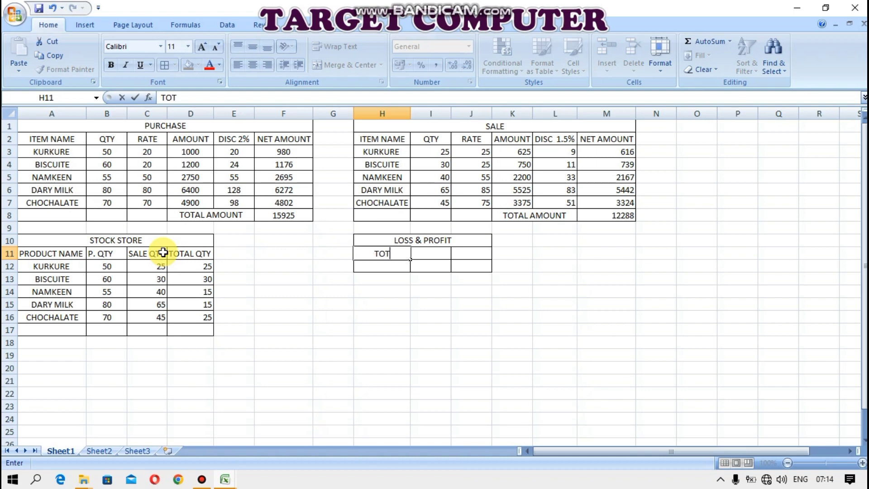
pyautogui.write('AL PUR')
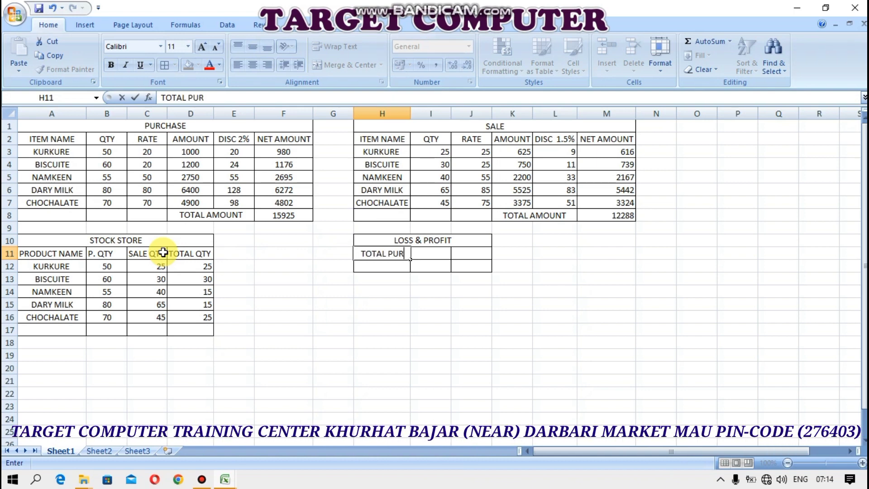
pyautogui.write('CHASE')
pyautogui.press('Tab')
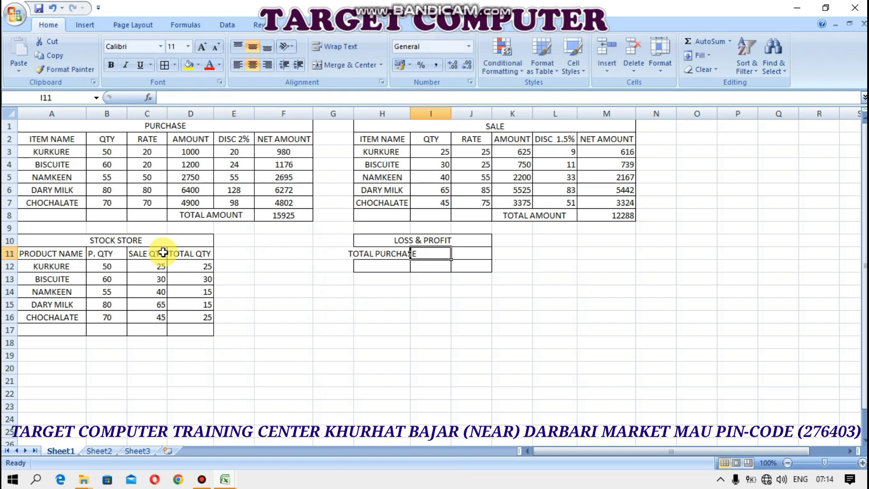
pyautogui.write('TOTAL SA')
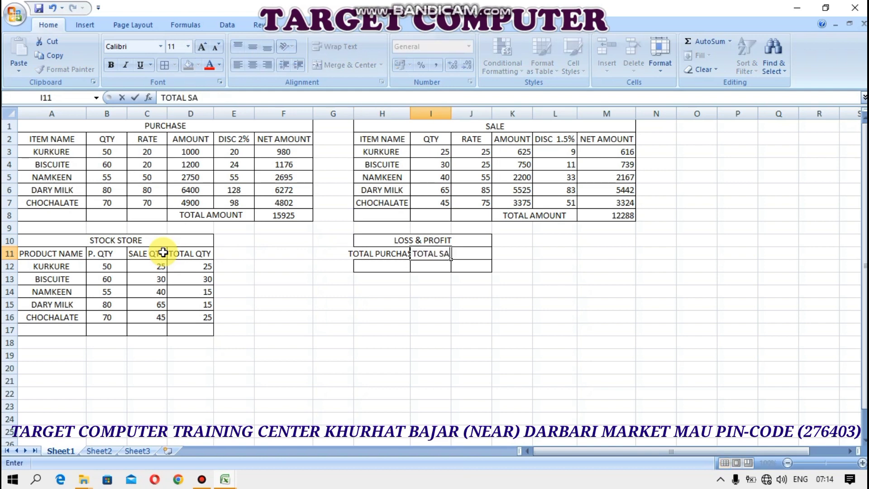
pyautogui.write('LE')
pyautogui.press('Return')
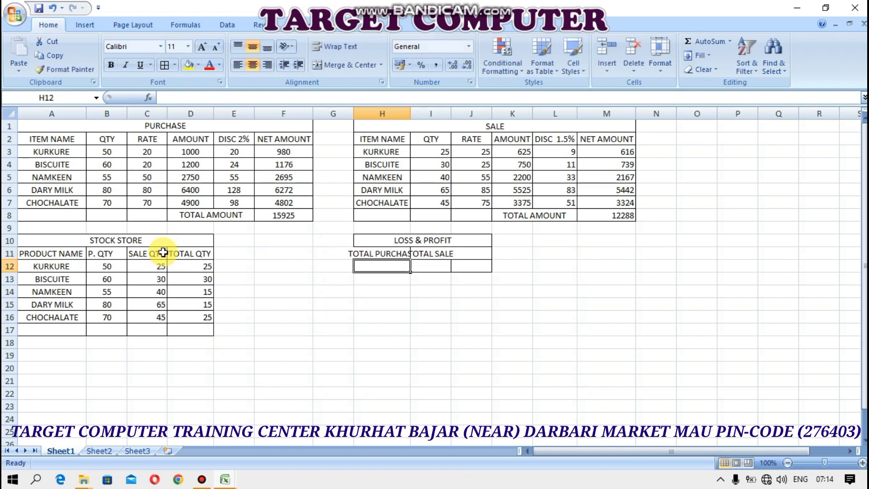
pyautogui.doubleClick(410, 113)
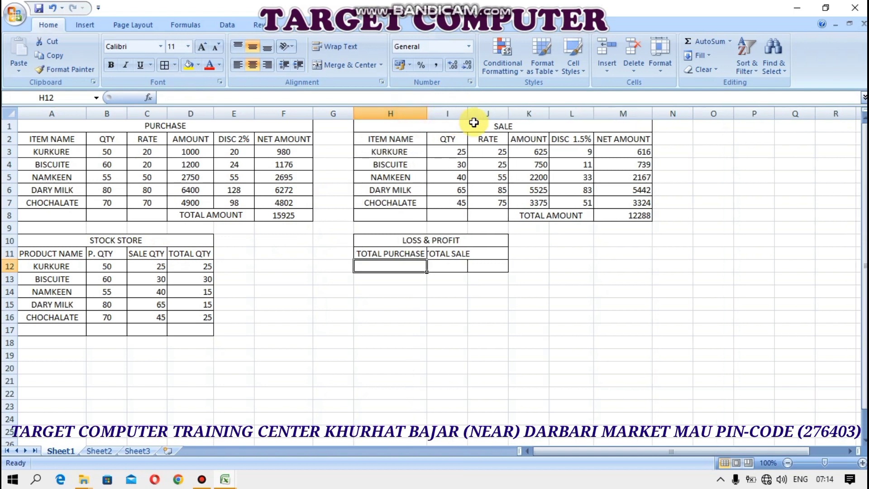
pyautogui.doubleClick(467, 113)
# Add the LOSS & PROFIT heading in J11 and widen columns J and I to fit
pyautogui.click(485, 255)
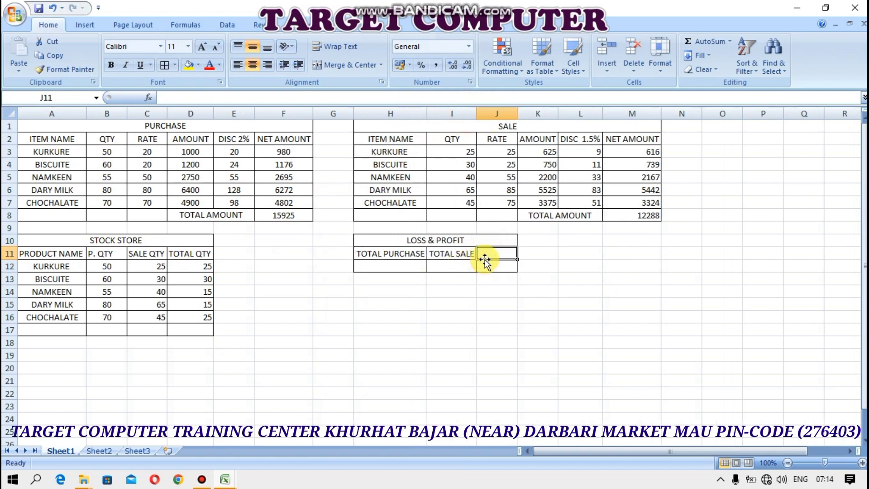
pyautogui.write('LOSS &')
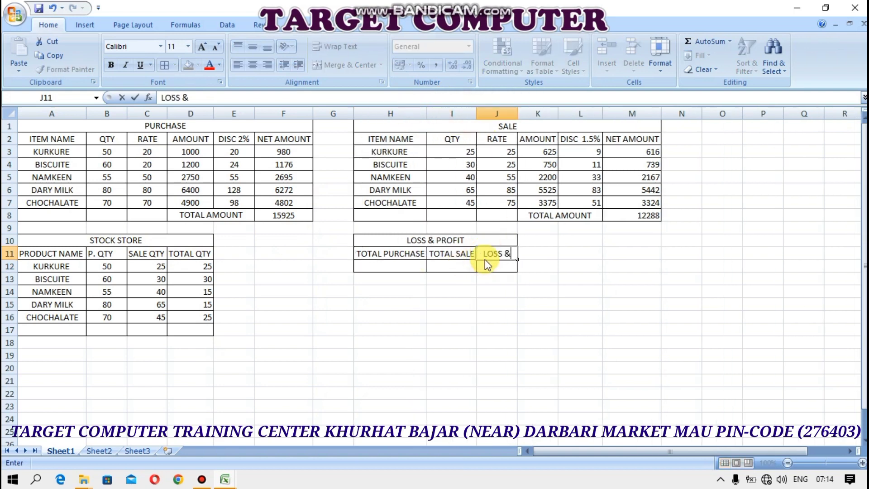
pyautogui.write(' PROFIT')
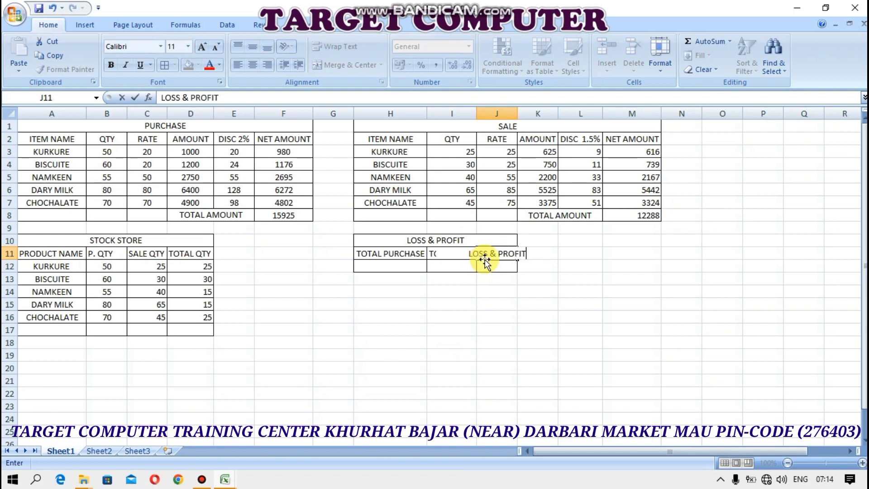
pyautogui.press('Return')
pyautogui.doubleClick(517, 114)
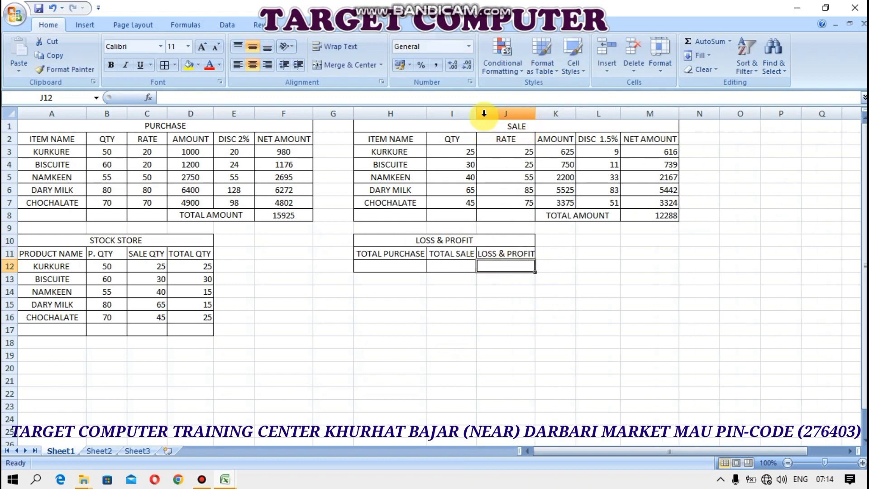
pyautogui.moveTo(484, 114); pyautogui.dragTo(500, 114)
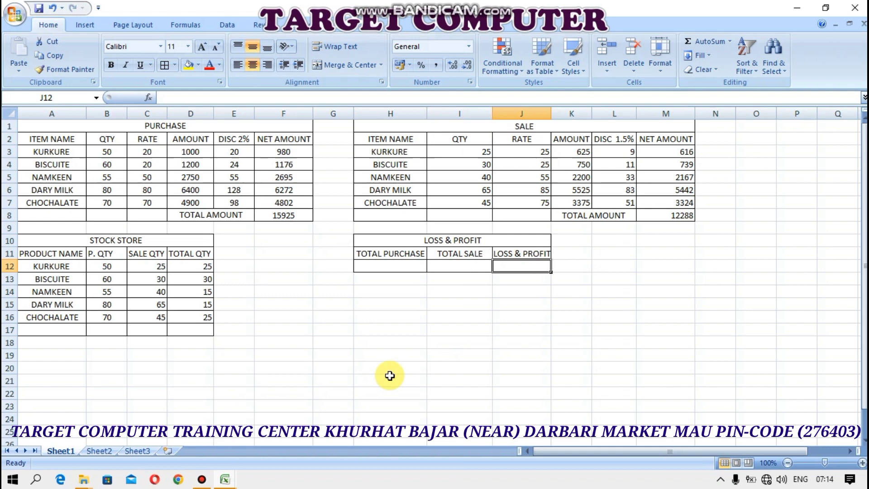
pyautogui.click(395, 265)
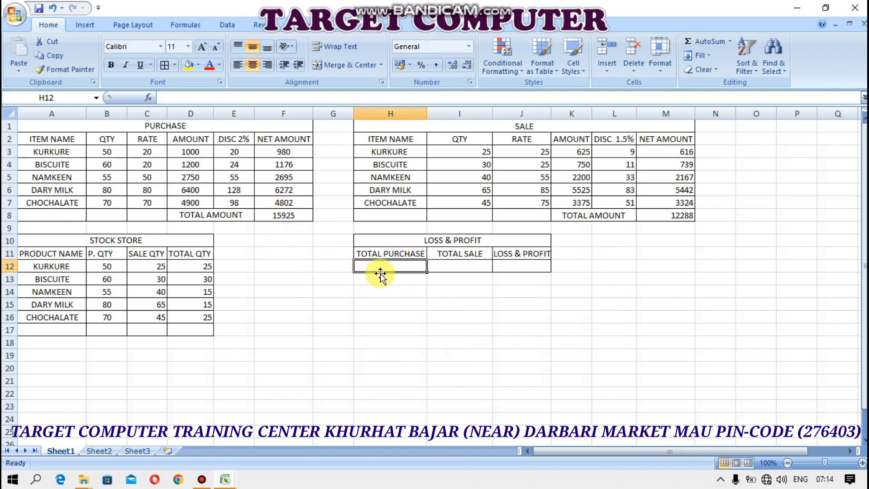
# Enter the totals 15925 for purchase in H12 and 12288 for sale in I12
pyautogui.write('15925')
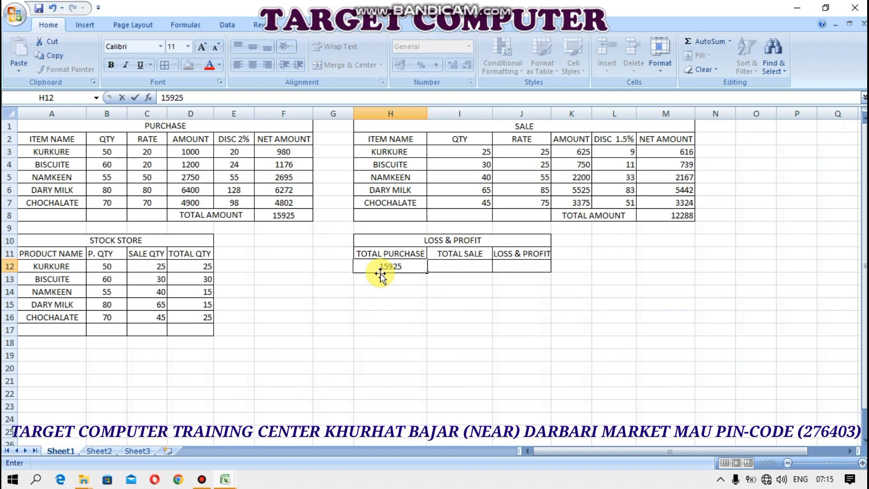
pyautogui.press('Tab')
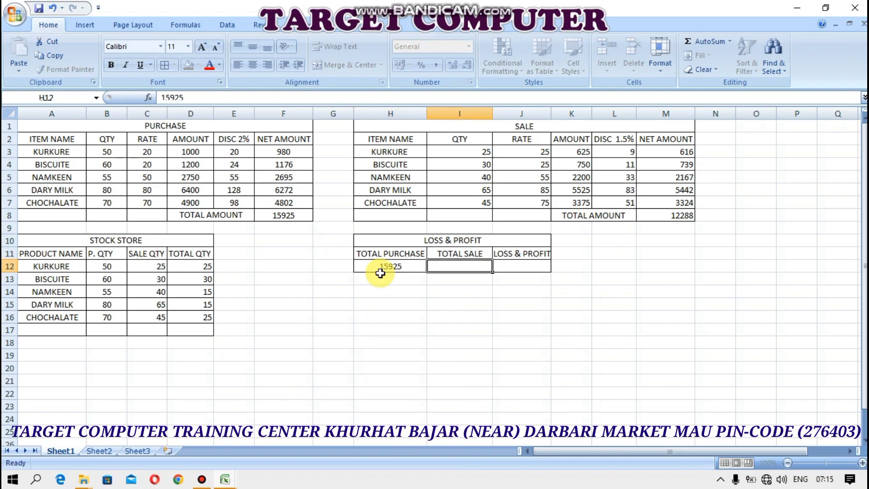
pyautogui.write('12')
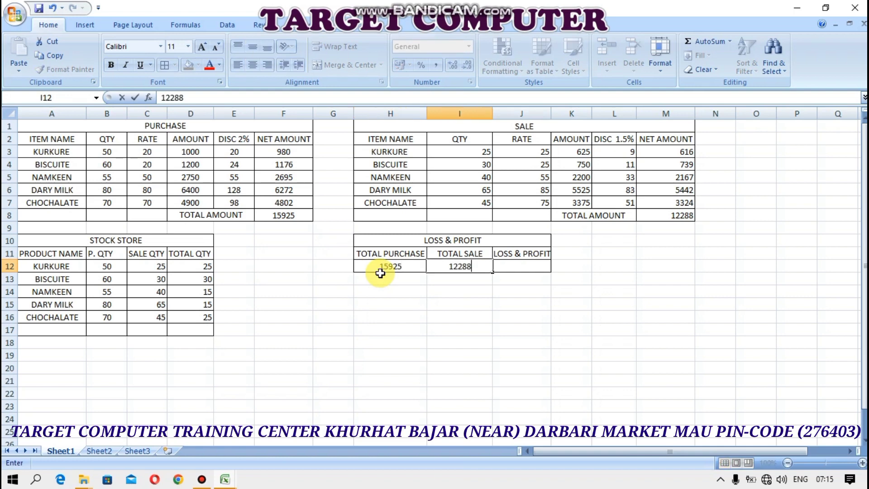
pyautogui.write('288')
pyautogui.click(381, 273)
# Enter the formula =H12-I12 in J12 to show the 3637 profit
pyautogui.click(528, 267)
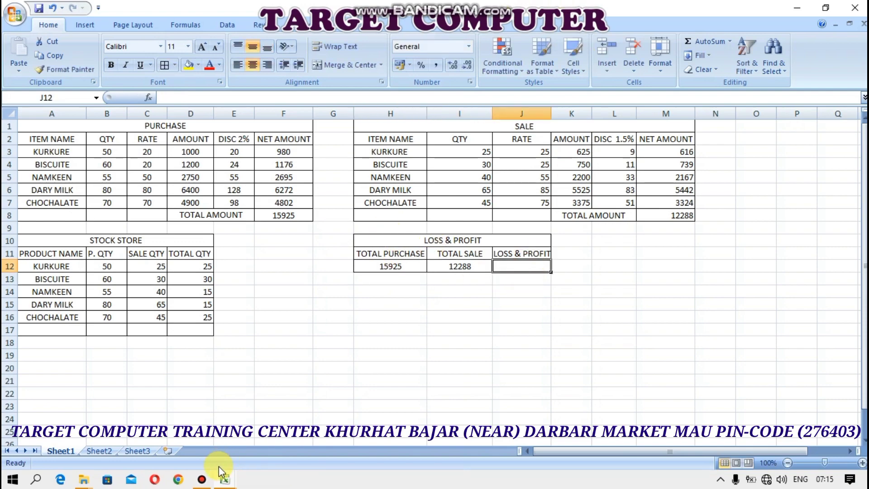
pyautogui.click(206, 482)
pyautogui.click(521, 268)
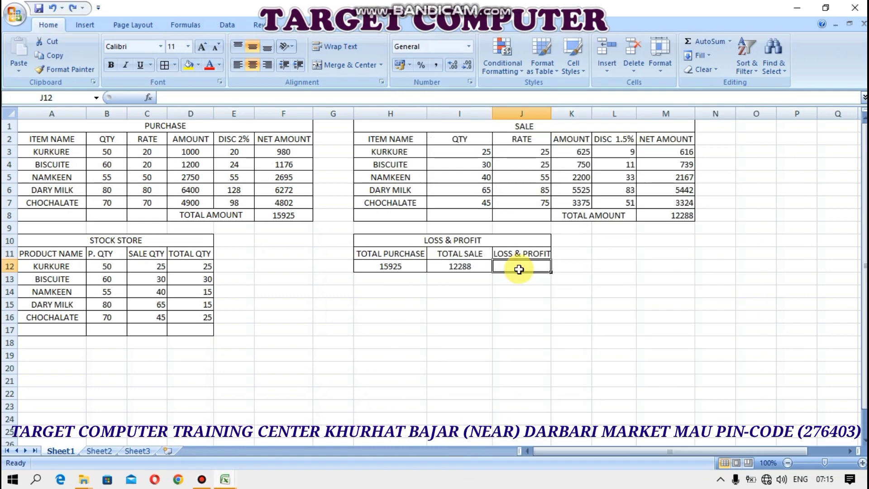
pyautogui.write('=')
pyautogui.click(392, 266)
pyautogui.write('-')
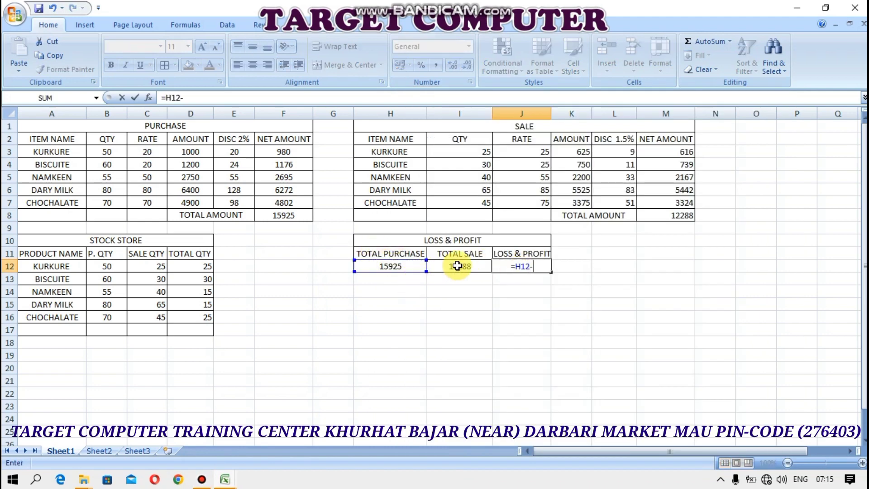
pyautogui.click(459, 267)
pyautogui.press('Return')
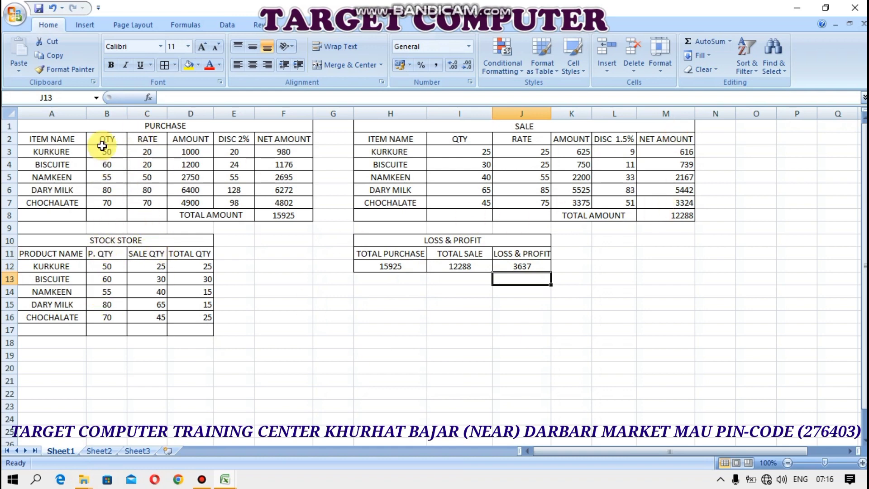
pyautogui.moveTo(115, 125); pyautogui.dragTo(120, 214)
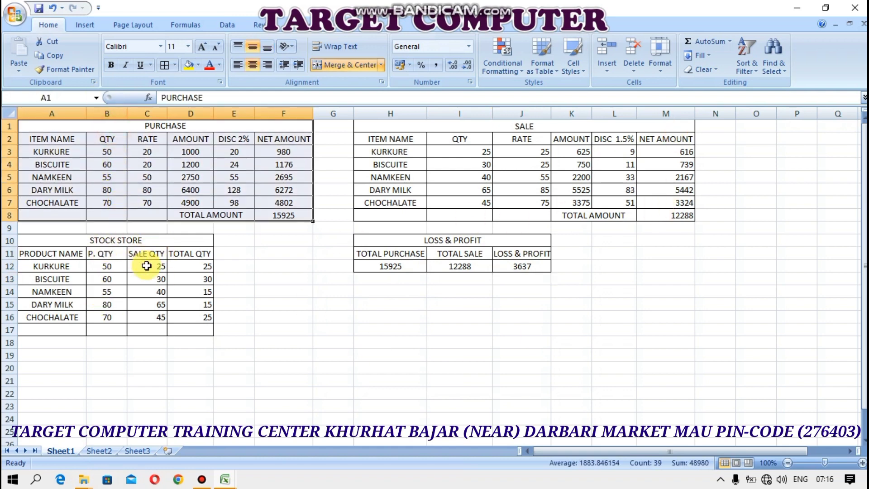
# Apply the Classic 3 AutoFormat to the selected PURCHASE table
pyautogui.hotkey('alt', 'o')
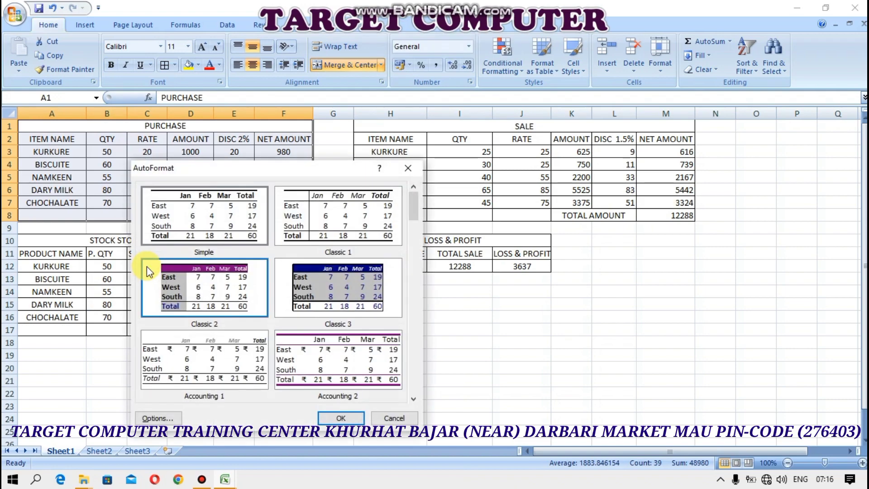
pyautogui.press('a')
pyautogui.click(328, 295)
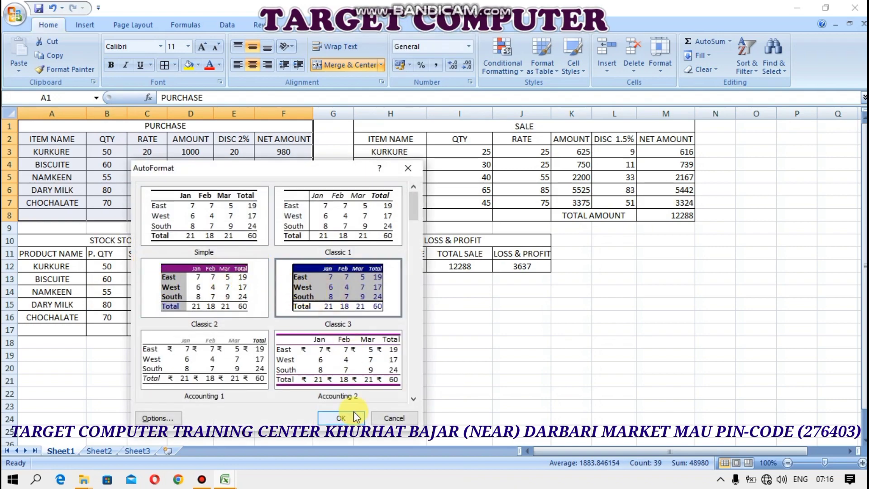
pyautogui.click(341, 418)
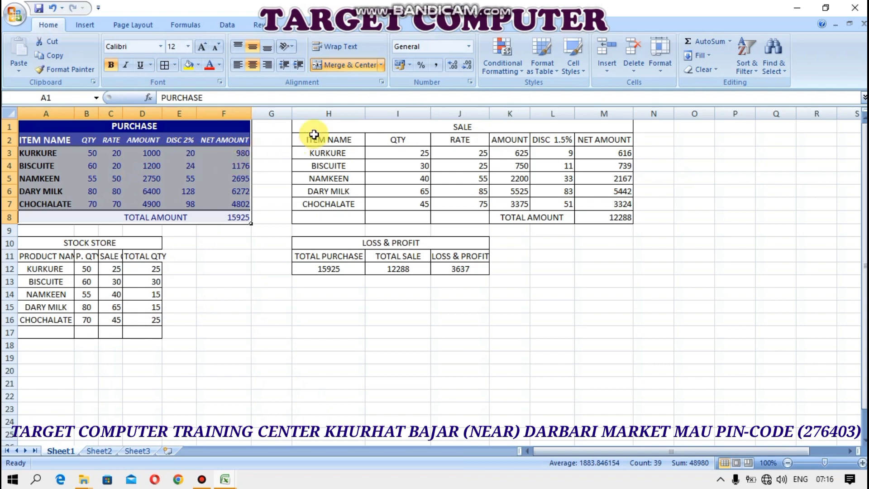
# Apply the Classic 2 AutoFormat to the SALE table
pyautogui.moveTo(315, 132); pyautogui.dragTo(627, 219)
pyautogui.hotkey('alt', 'o')
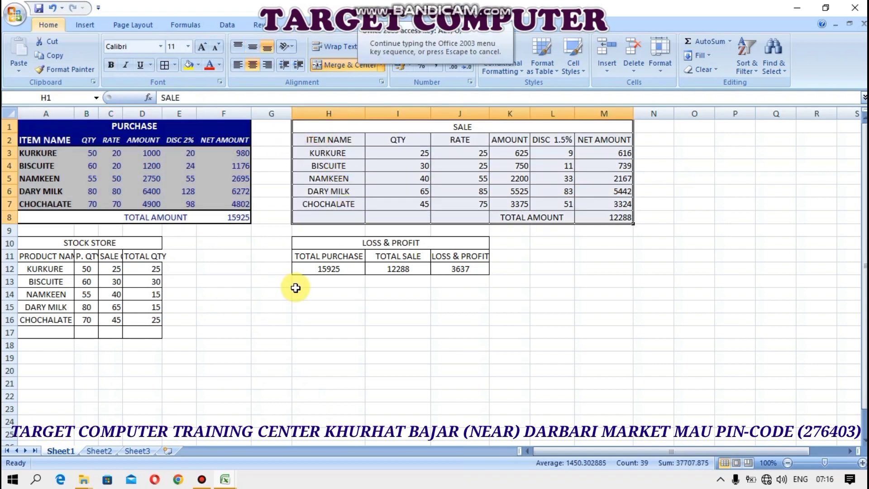
pyautogui.press('a')
pyautogui.click(227, 292)
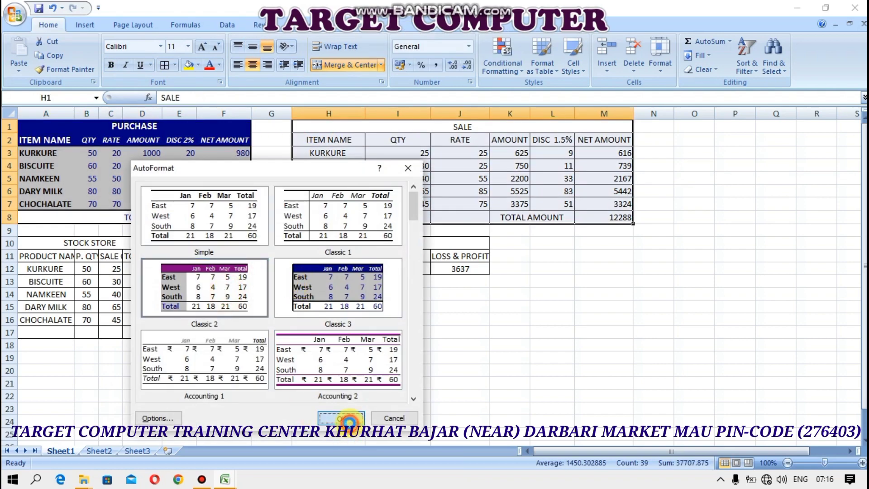
pyautogui.click(349, 419)
pyautogui.click(329, 140)
pyautogui.click(340, 127)
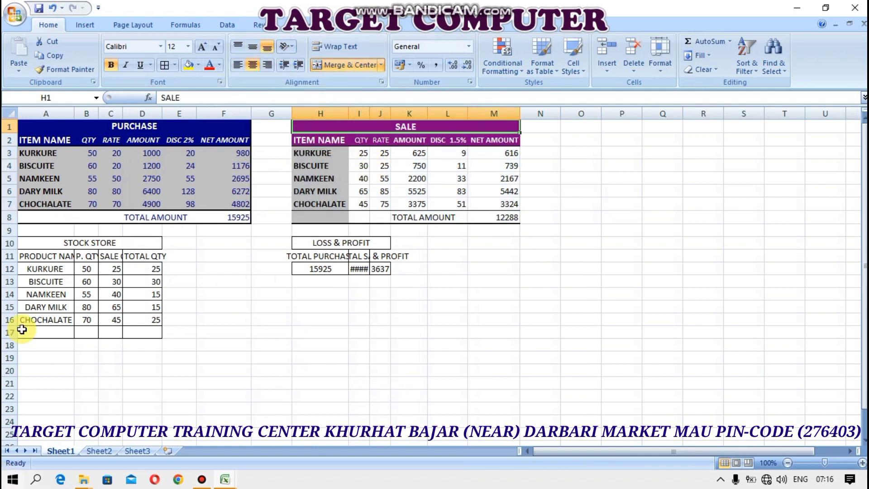
pyautogui.moveTo(39, 244); pyautogui.dragTo(61, 334)
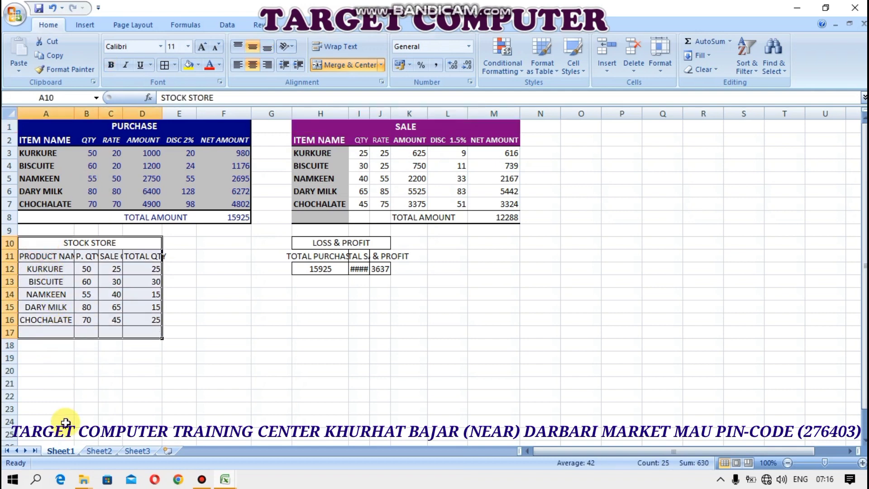
# Apply the Colorful 1 AutoFormat to the STOCK STORE table
pyautogui.hotkey('alt', 'o')
pyautogui.press('a')
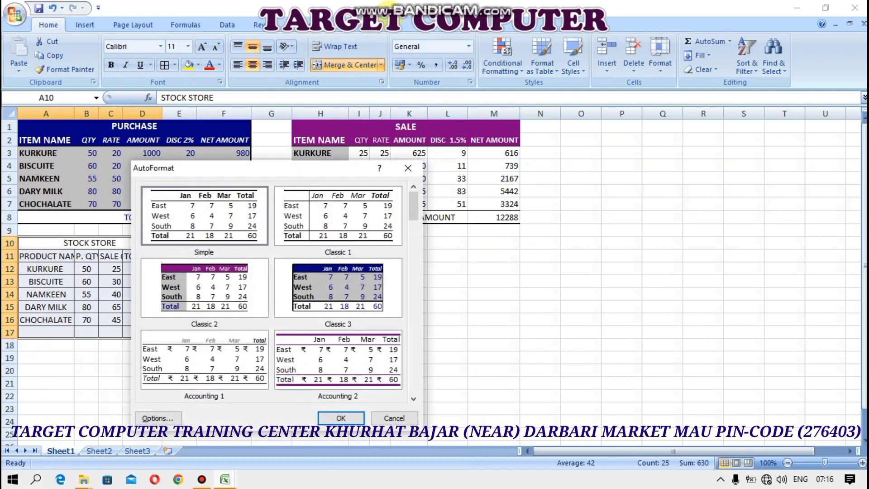
pyautogui.moveTo(414, 240); pyautogui.dragTo(418, 269)
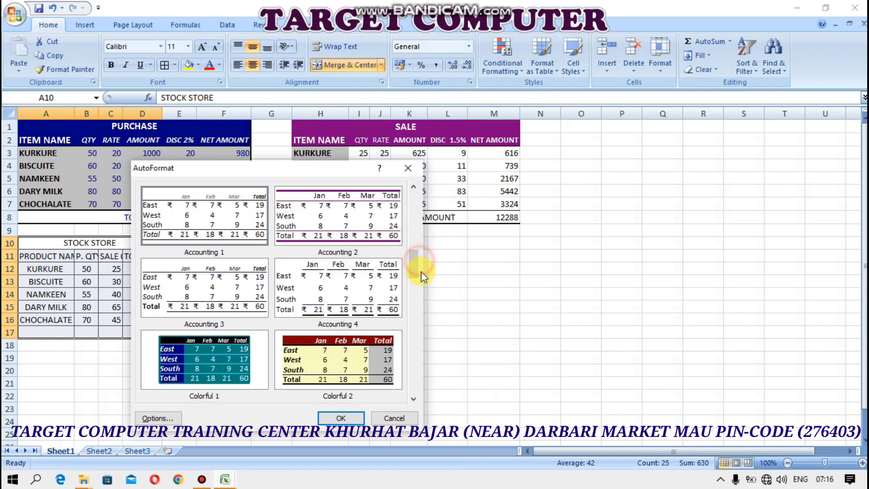
pyautogui.click(211, 363)
pyautogui.click(342, 418)
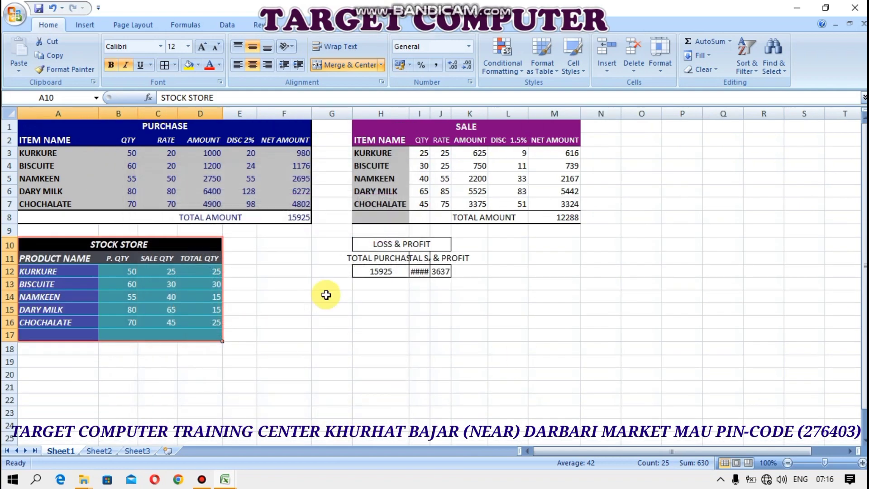
# Apply the List 1 AutoFormat to the LOSS & PROFIT table
pyautogui.moveTo(396, 244); pyautogui.dragTo(409, 275)
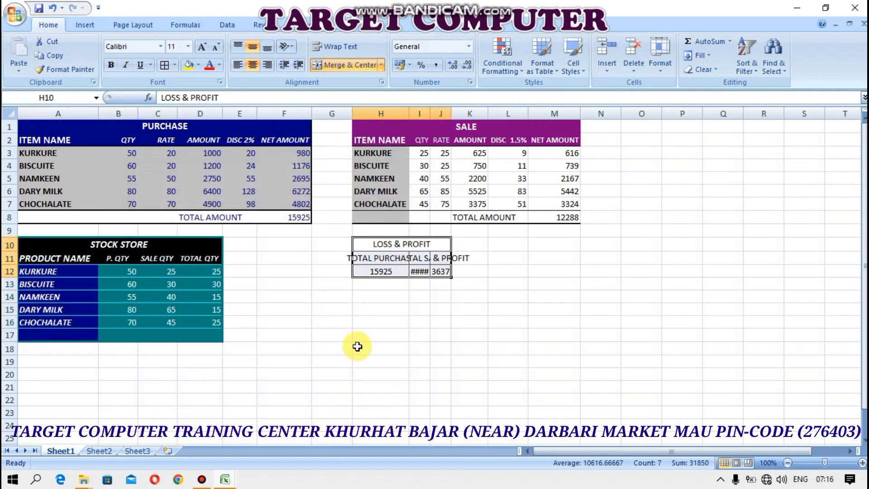
pyautogui.hotkey('alt', 'o')
pyautogui.press('a')
pyautogui.click(413, 399)
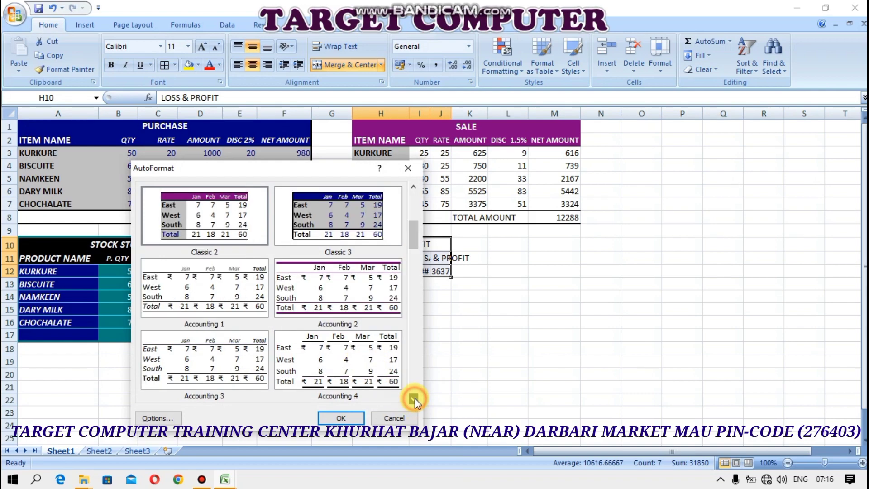
pyautogui.click(413, 400)
pyautogui.click(413, 399)
pyautogui.click(353, 297)
pyautogui.click(353, 351)
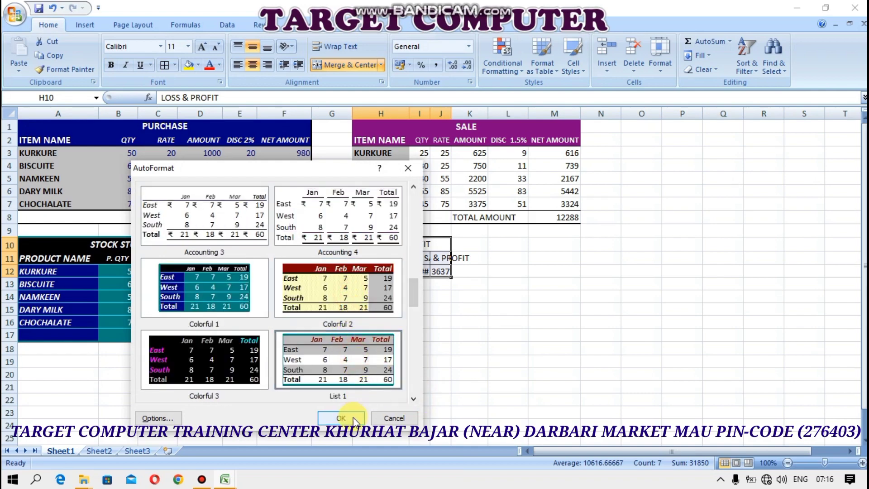
pyautogui.click(351, 416)
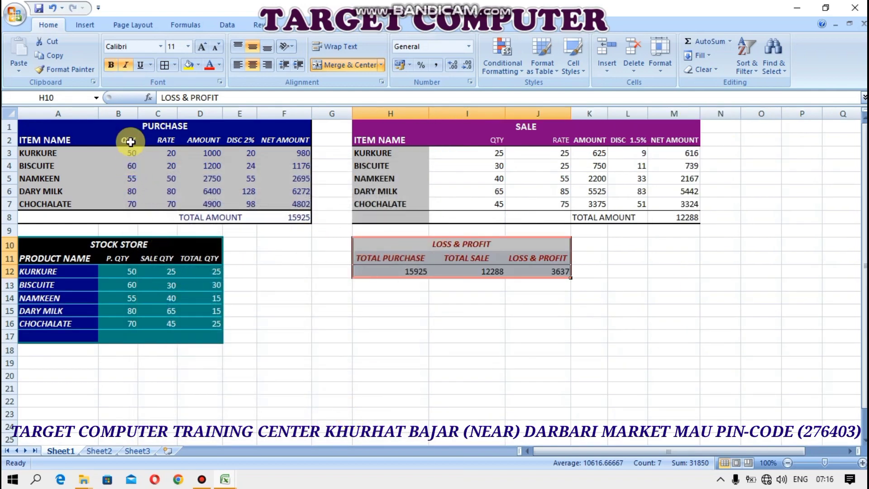
# Centre the contents of all four tables
pyautogui.moveTo(130, 126); pyautogui.dragTo(402, 367)
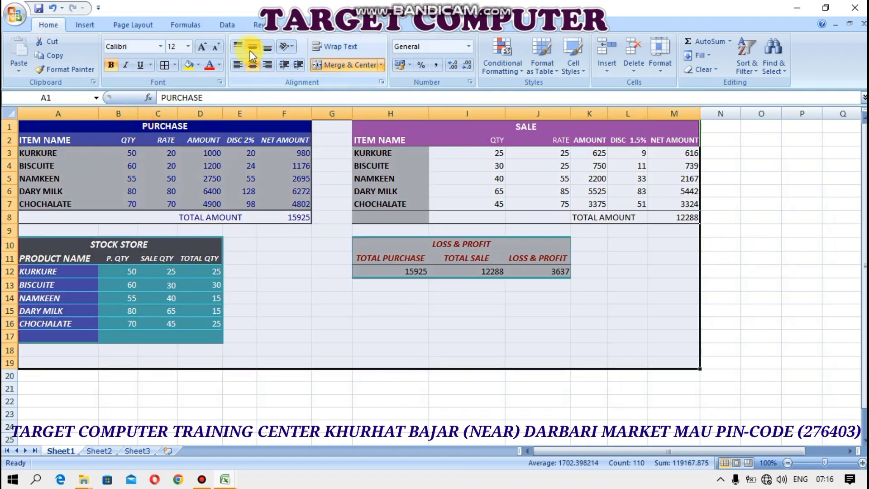
pyautogui.click(253, 65)
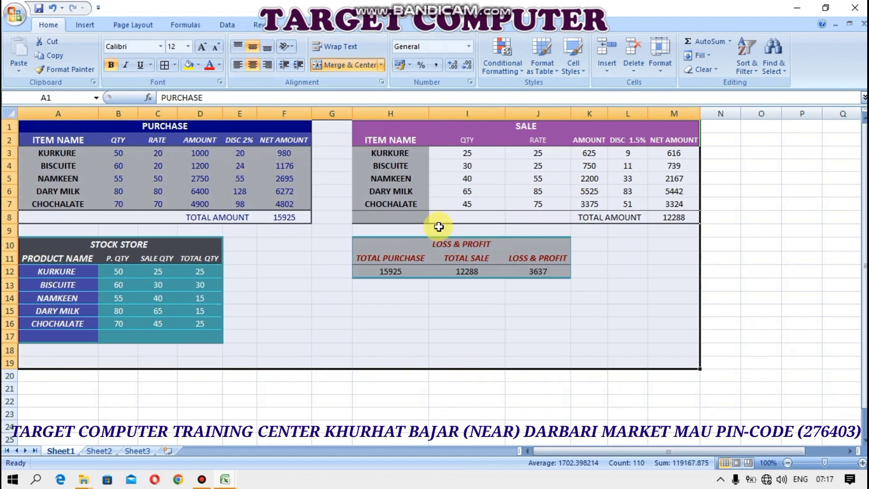
pyautogui.click(301, 230)
pyautogui.moveTo(236, 130); pyautogui.dragTo(238, 206)
pyautogui.moveTo(238, 206); pyautogui.dragTo(237, 213)
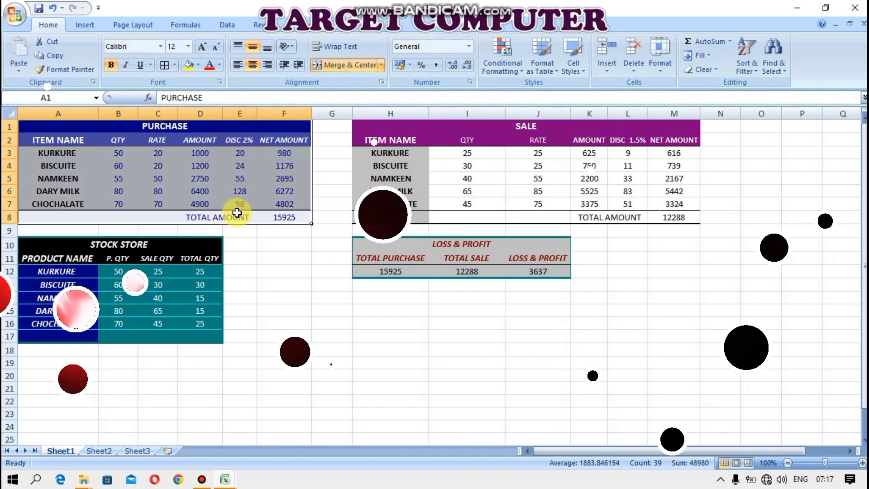